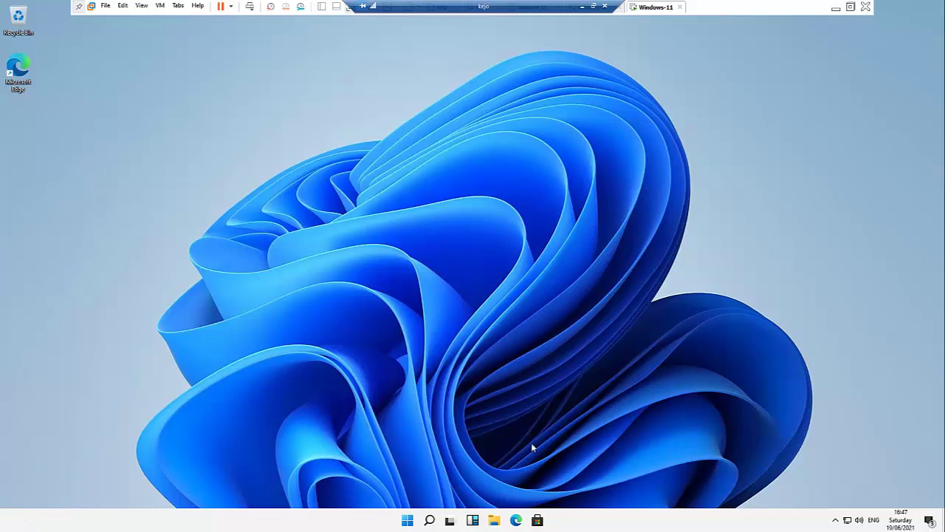
Step: Browse the full All apps list in the Windows 11 Start menu, then close Start
{"action": "left_click", "coordinate": [407, 522]}
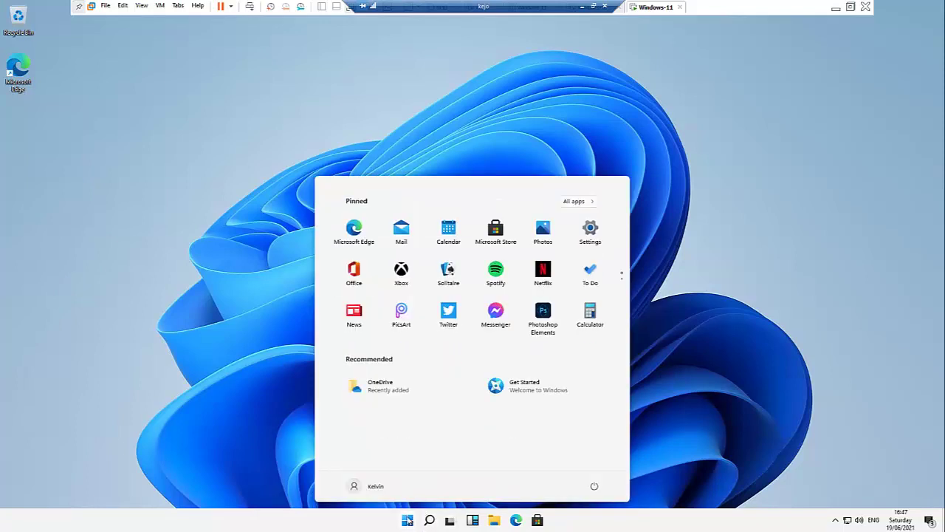
{"action": "left_click", "coordinate": [575, 203]}
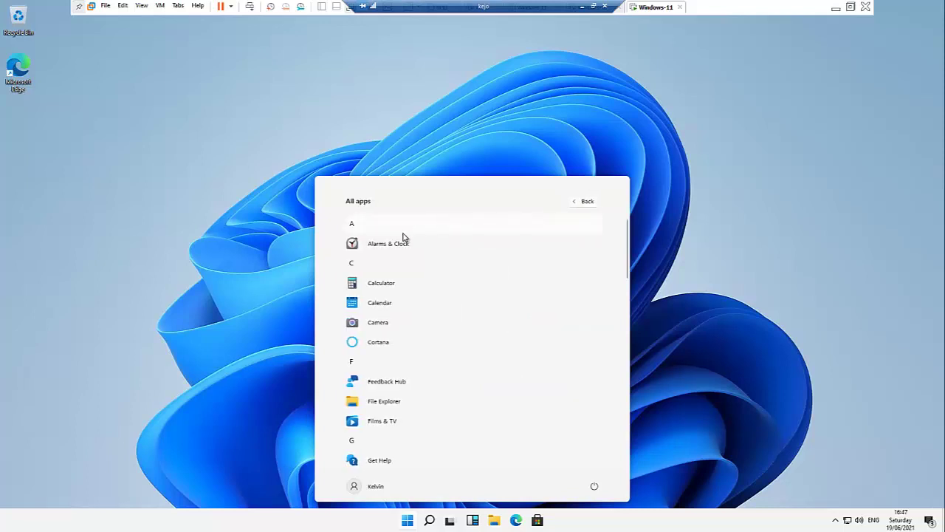
{"action": "scroll", "coordinate": [400, 288], "scroll_direction": "down", "scroll_amount": 15}
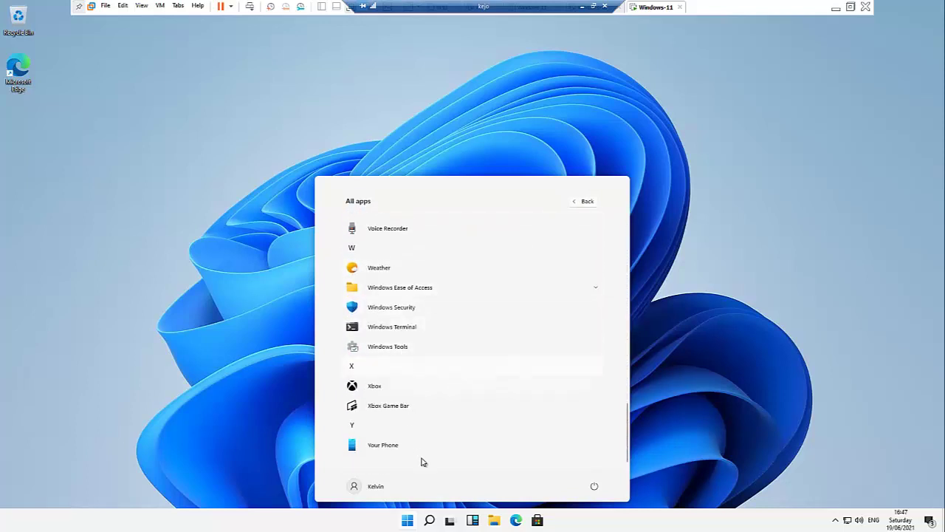
{"action": "left_click", "coordinate": [409, 520]}
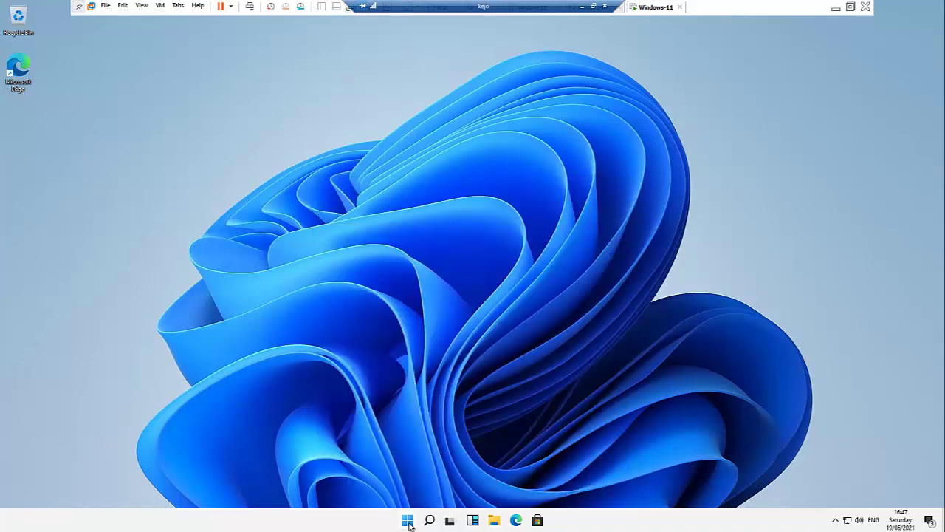
Step: Bring up the Win+X quick-link menu, then switch to the Windows 10 VM
{"action": "right_click", "coordinate": [409, 521]}
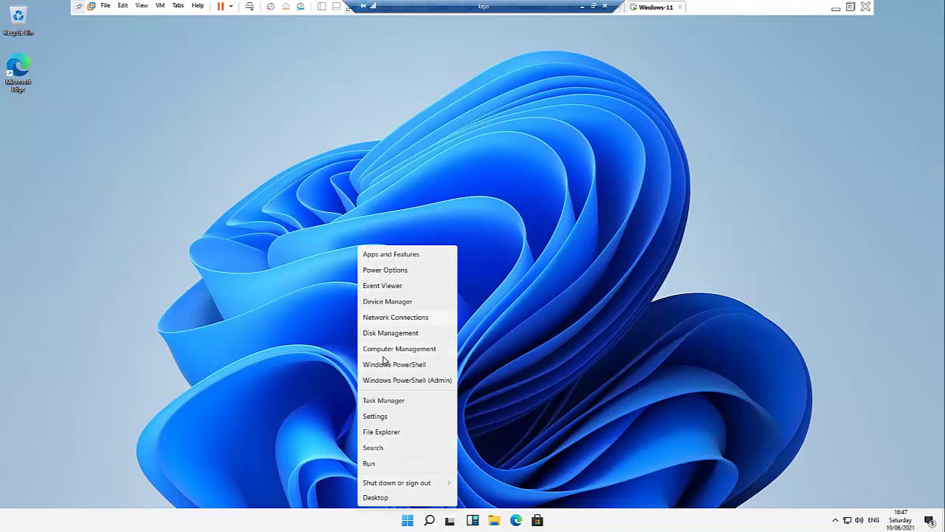
{"action": "mouse_move", "coordinate": [399, 484]}
{"action": "left_click", "coordinate": [603, 8]}
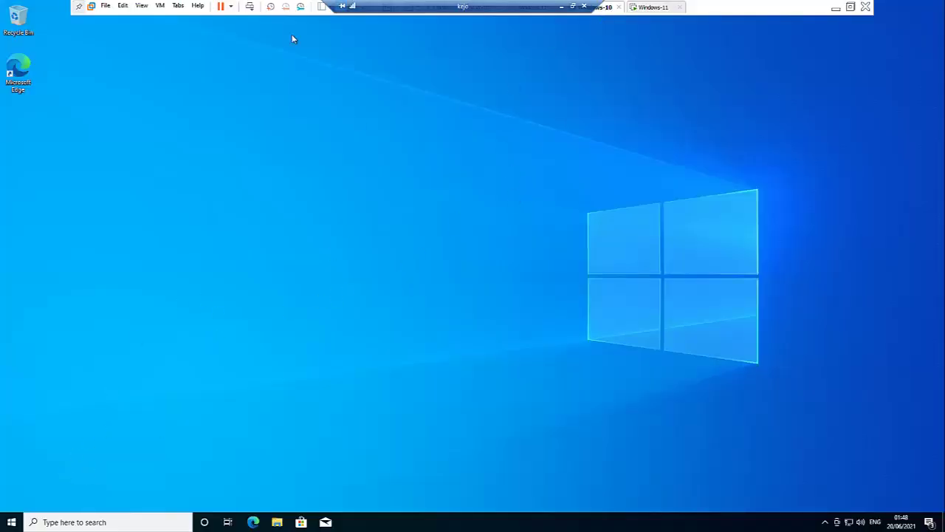
Step: Open the Windows 10 Start menu, maximize File Explorer in Windows 11, and return to Windows 10
{"action": "left_click", "coordinate": [11, 523]}
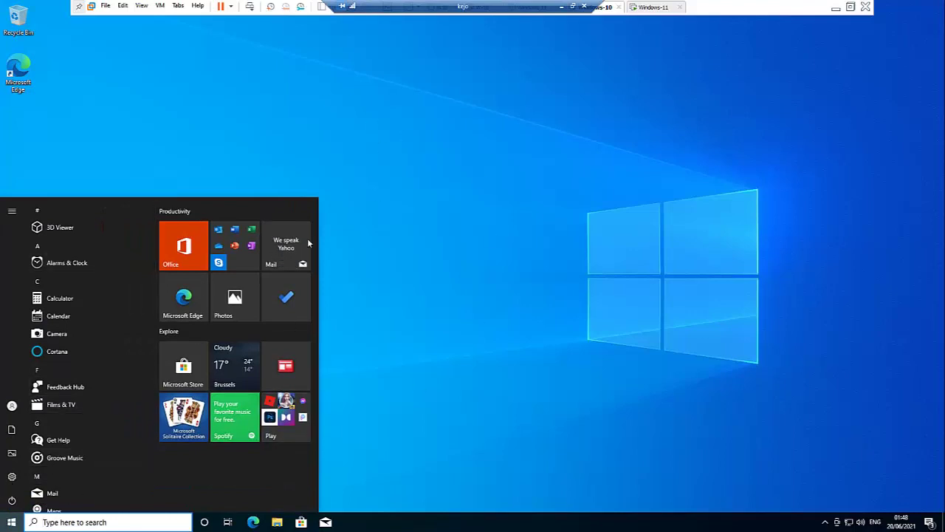
{"action": "left_click", "coordinate": [646, 10]}
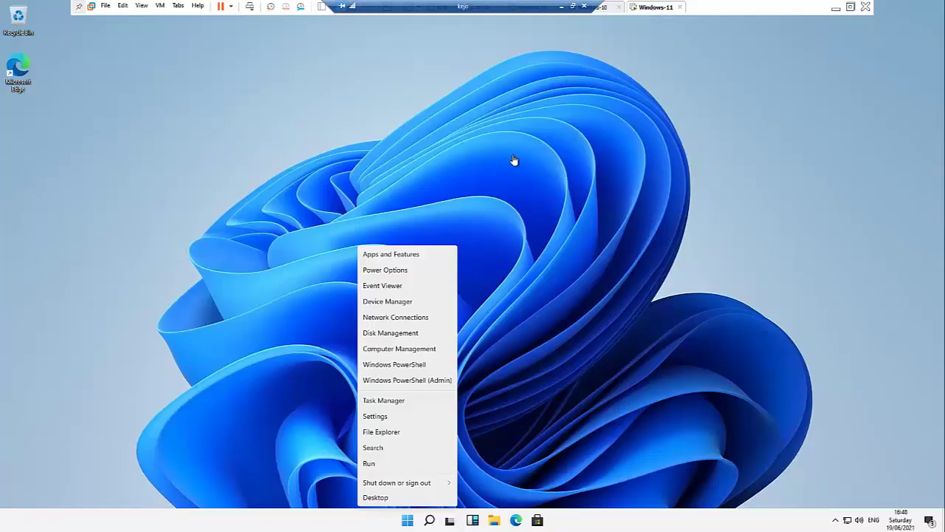
{"action": "left_click", "coordinate": [490, 486]}
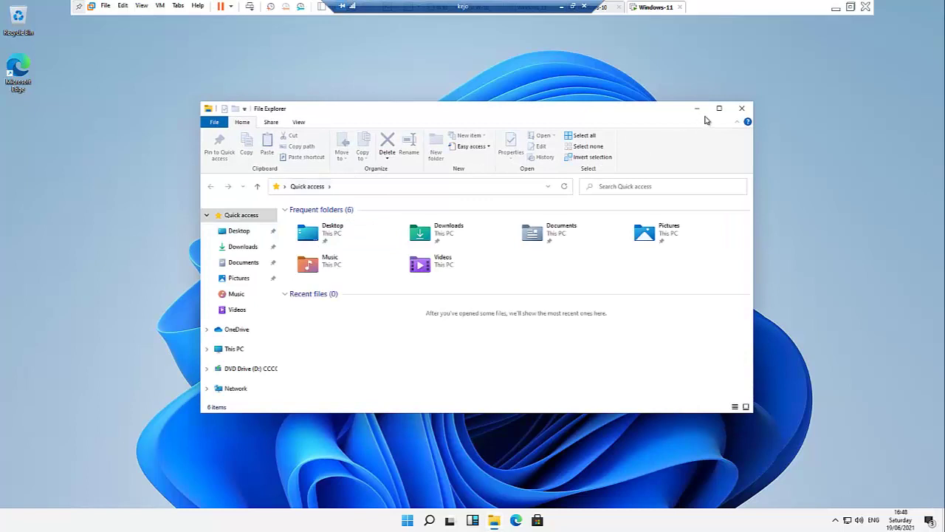
{"action": "left_click", "coordinate": [719, 109]}
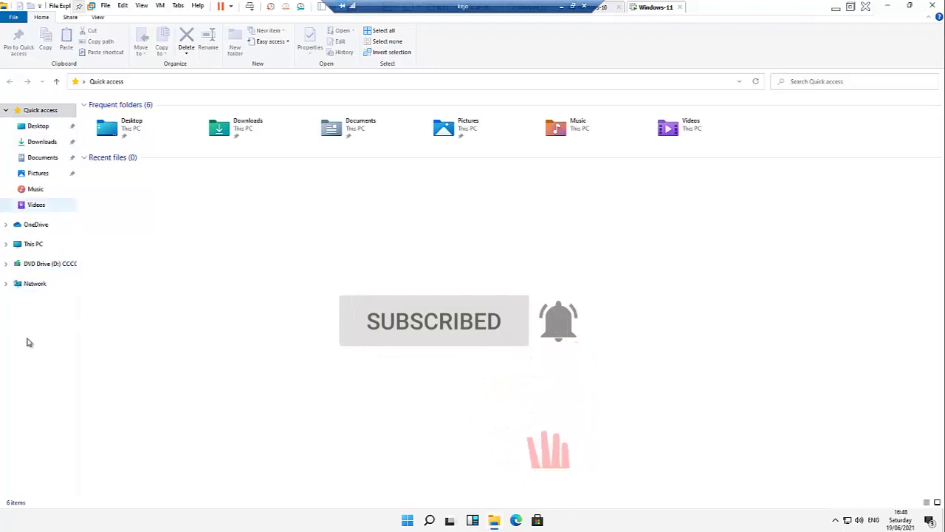
{"action": "left_click", "coordinate": [605, 10]}
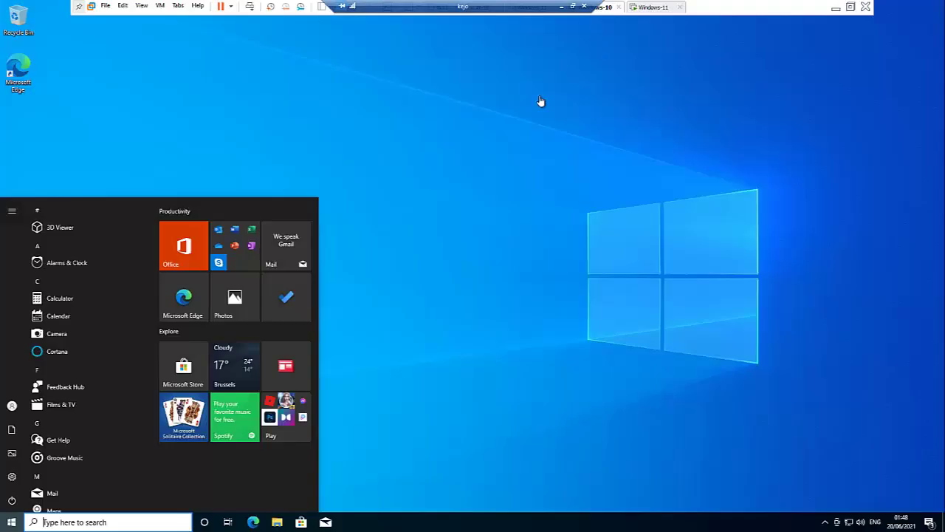
Step: Open File Explorer in Windows 10, shift it left, and compare it with Windows 11's
{"action": "left_click", "coordinate": [279, 523]}
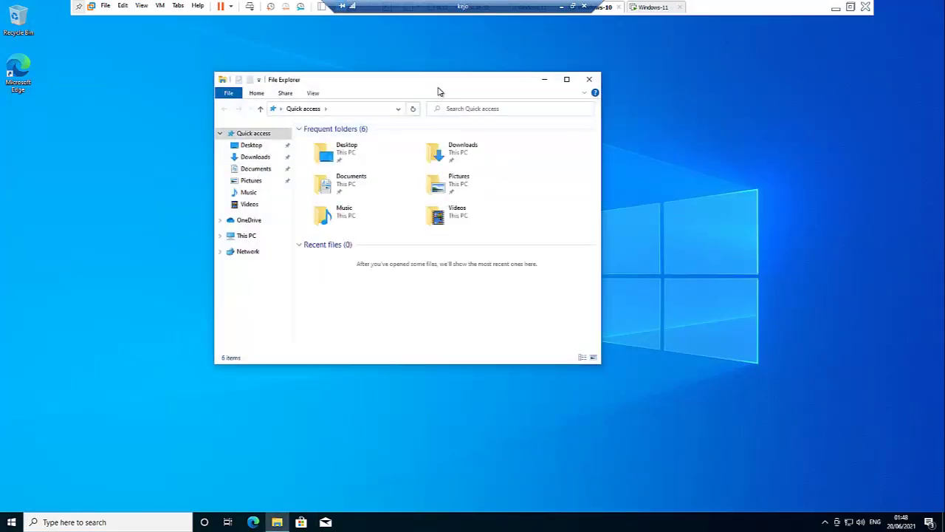
{"action": "left_click_drag", "start_coordinate": [438, 91], "coordinate": [346, 103]}
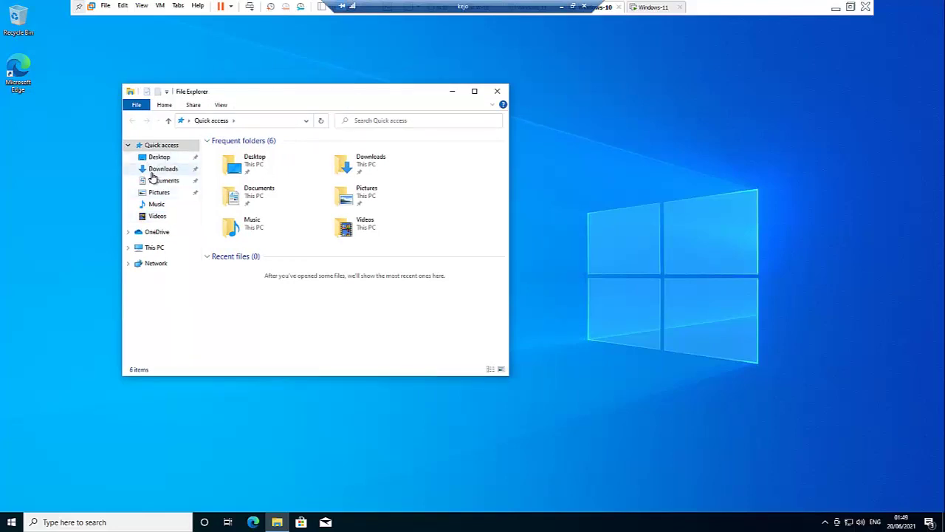
{"action": "left_click", "coordinate": [650, 7]}
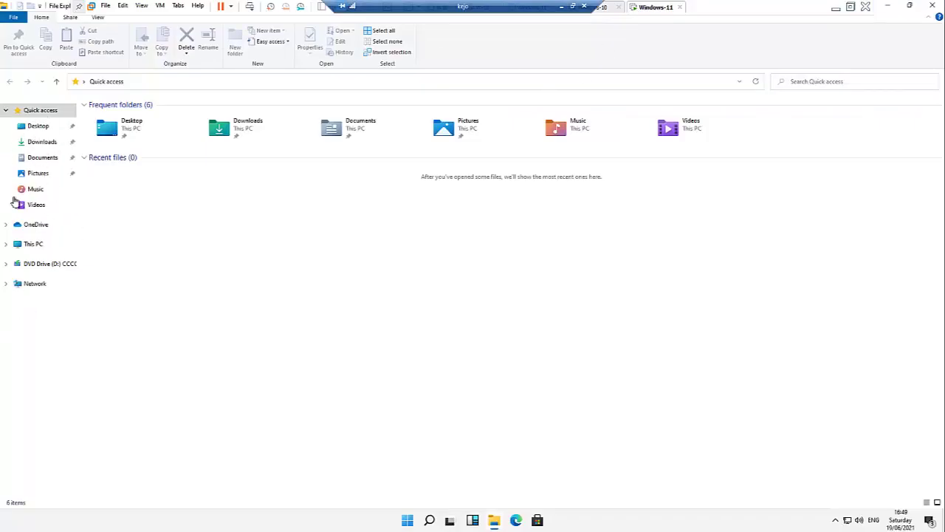
{"action": "left_click", "coordinate": [604, 9]}
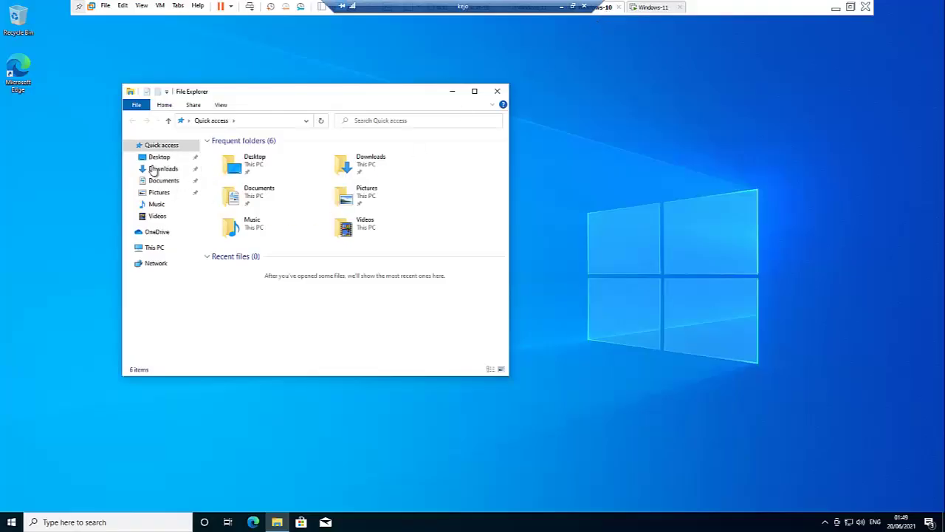
{"action": "left_click", "coordinate": [643, 9]}
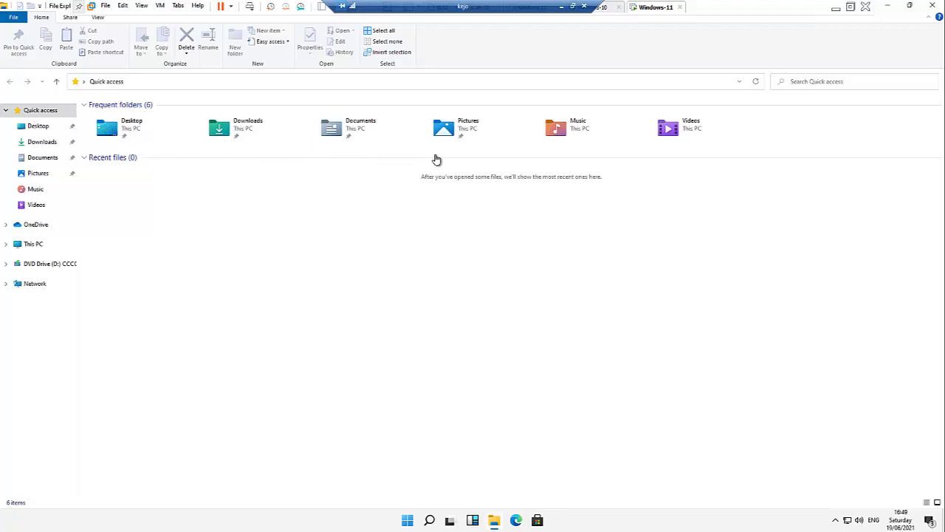
{"action": "left_click", "coordinate": [605, 8]}
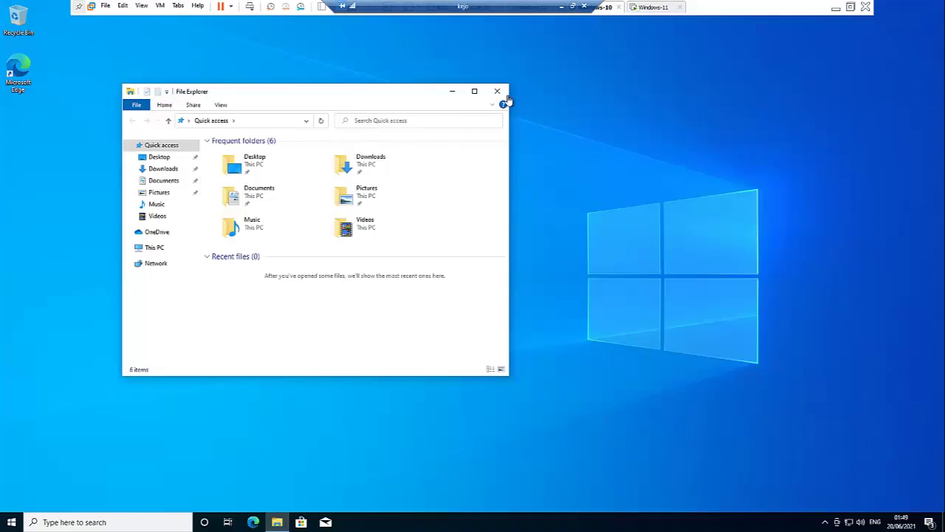
Step: Maximize the Windows 10 File Explorer and compare Quick access against Windows 11 again
{"action": "left_click", "coordinate": [477, 93]}
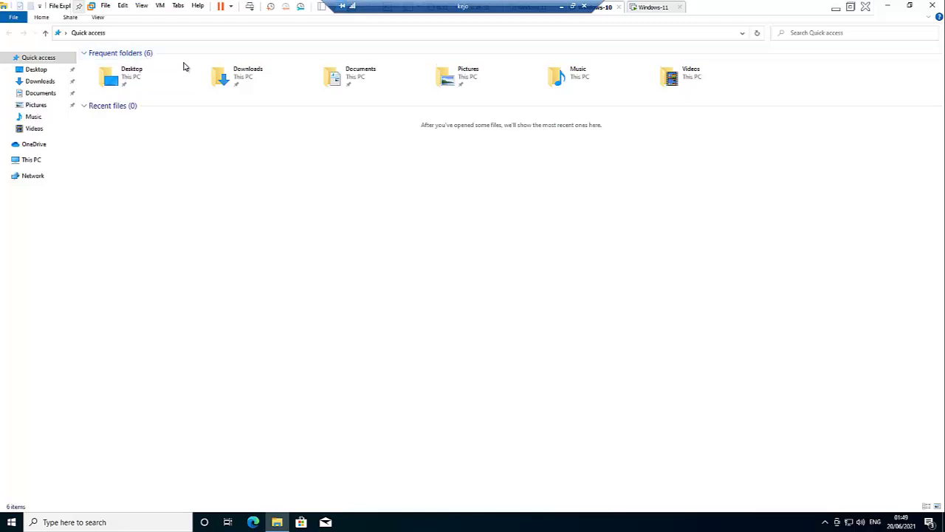
{"action": "left_click", "coordinate": [653, 7]}
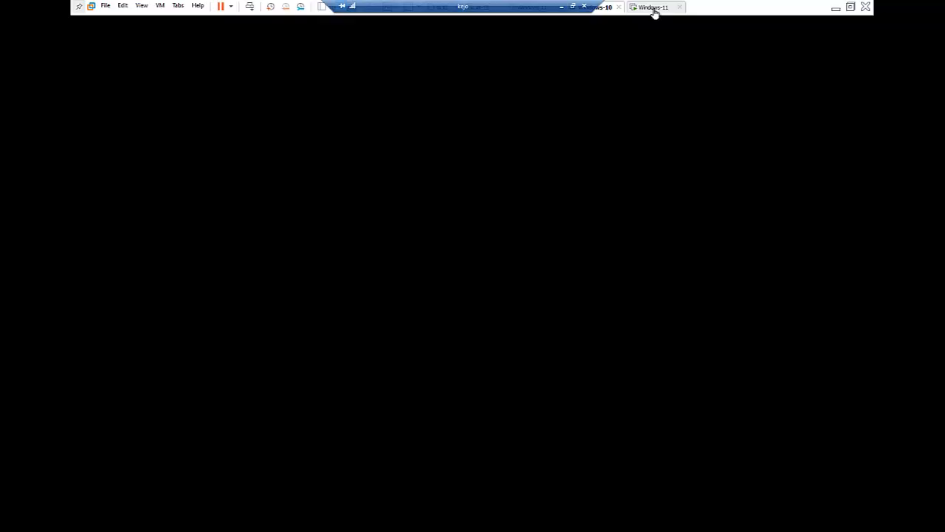
{"action": "left_click", "coordinate": [604, 9]}
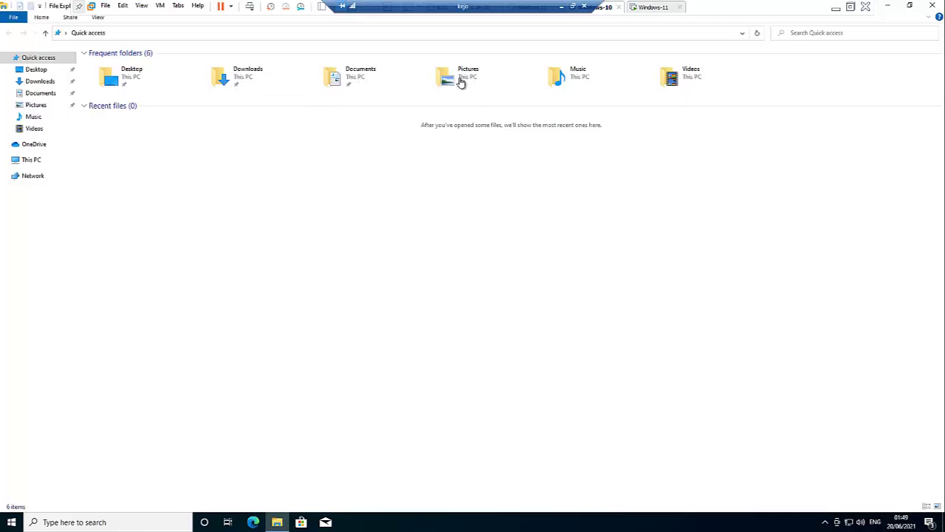
{"action": "left_click", "coordinate": [650, 9]}
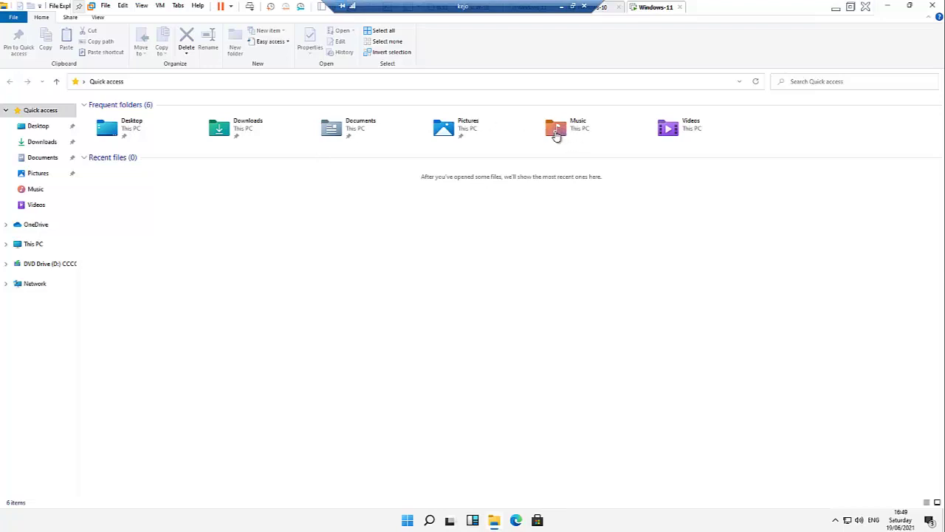
{"action": "left_click", "coordinate": [605, 11]}
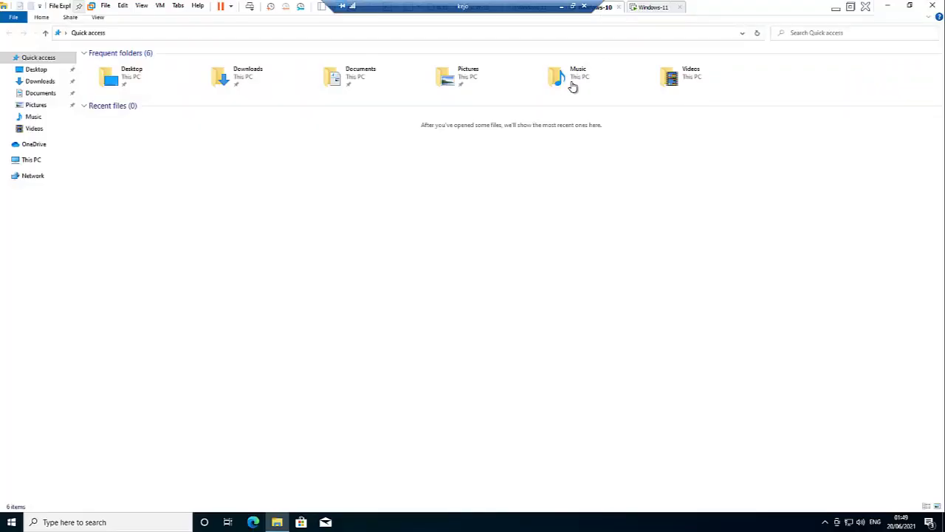
{"action": "left_click", "coordinate": [647, 10]}
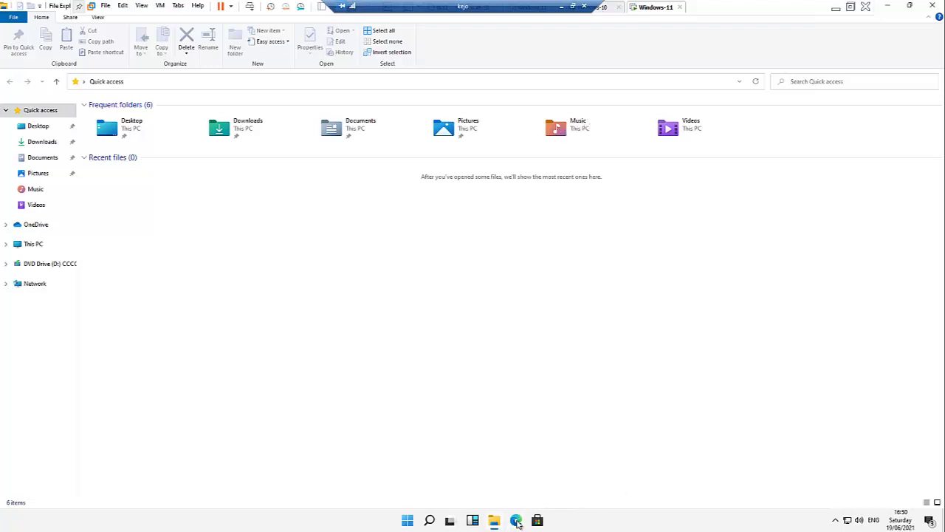
Step: Glance at the widgets panel and the Task View overview of open windows
{"action": "left_click", "coordinate": [473, 520]}
{"action": "left_click", "coordinate": [451, 520]}
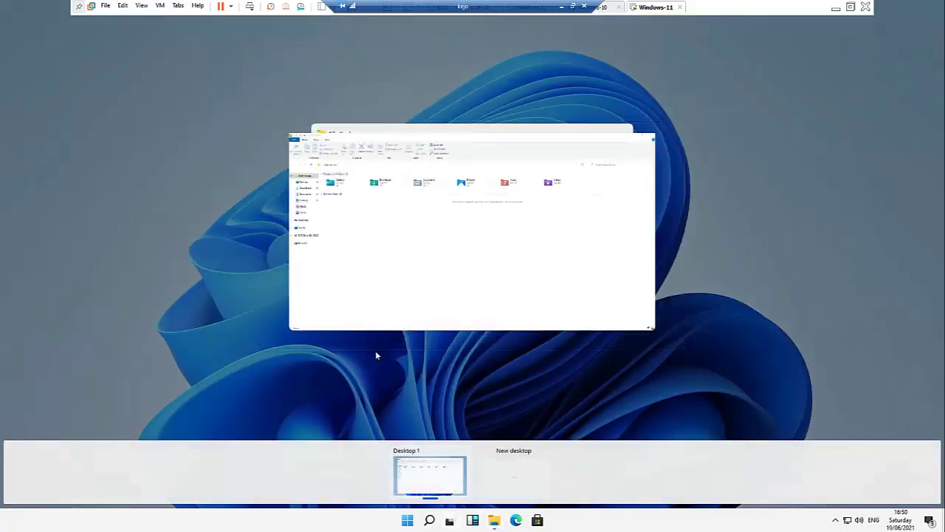
{"action": "left_click", "coordinate": [520, 379]}
Step: Create three more virtual desktops in Task View and switch to the empty Desktop 2
{"action": "left_click", "coordinate": [451, 521]}
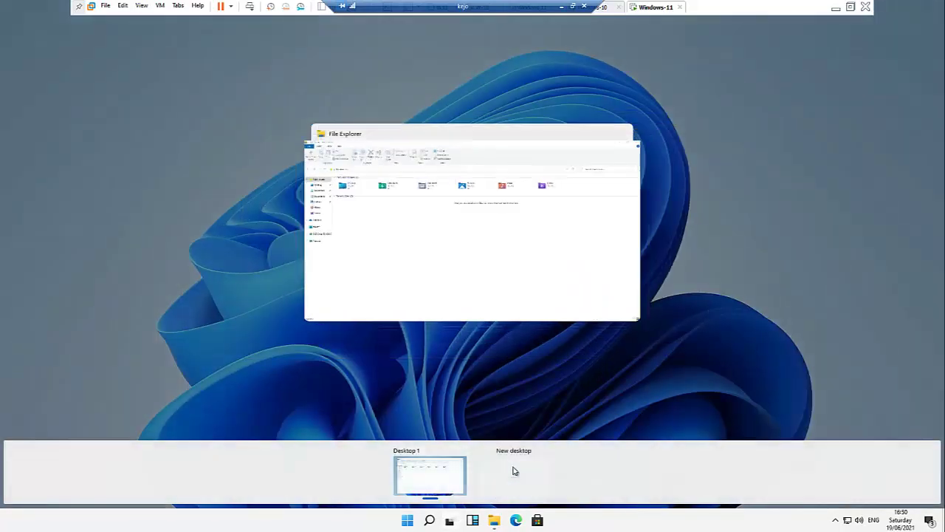
{"action": "left_click", "coordinate": [513, 468]}
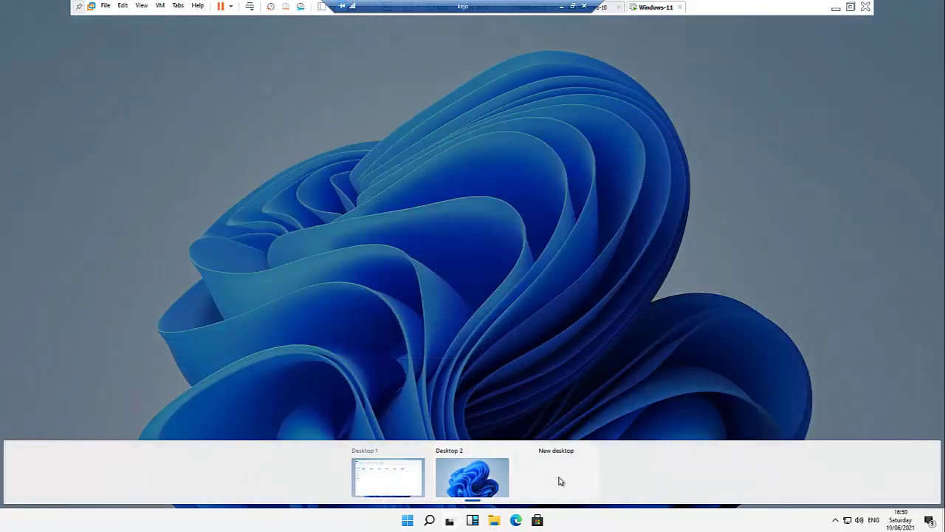
{"action": "left_click", "coordinate": [560, 481]}
{"action": "left_click", "coordinate": [591, 481]}
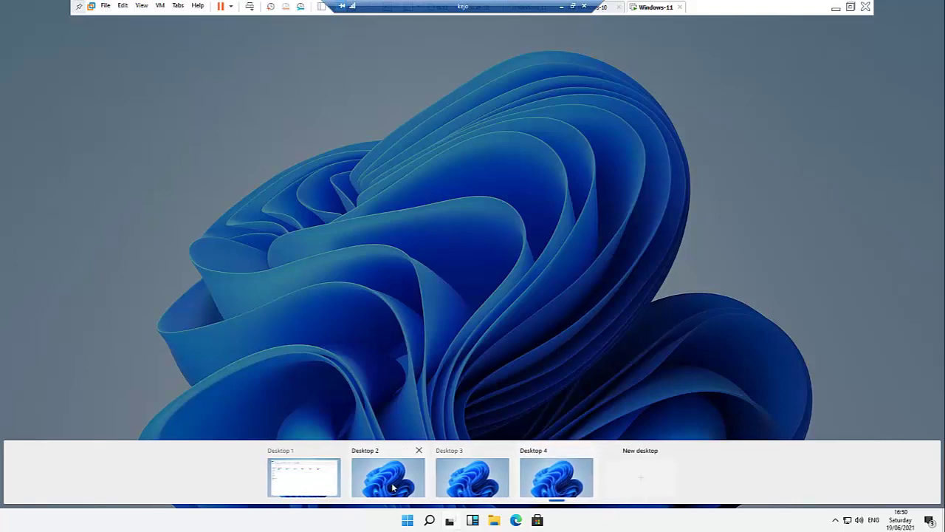
{"action": "left_click", "coordinate": [369, 484]}
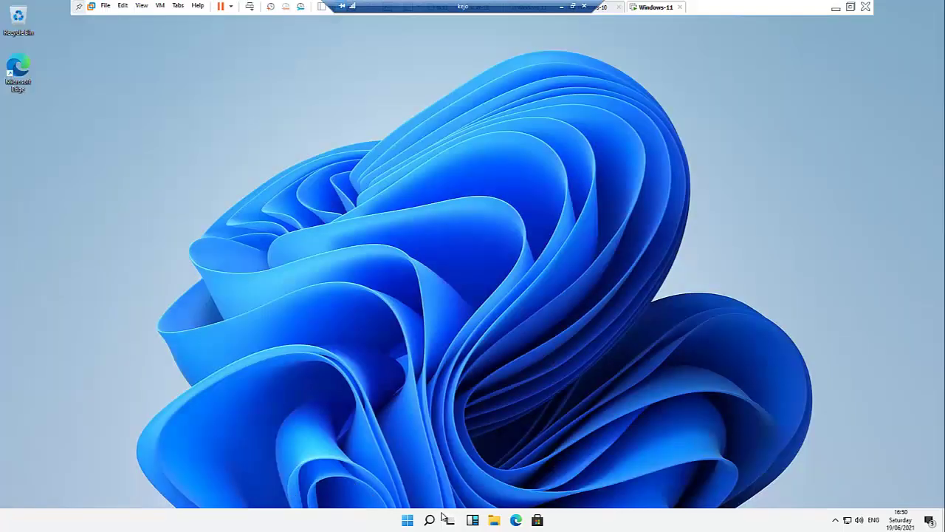
Step: Hop to Desktop 1 with File Explorer, then back to the empty second desktop
{"action": "left_click", "coordinate": [449, 520]}
{"action": "left_click", "coordinate": [299, 478]}
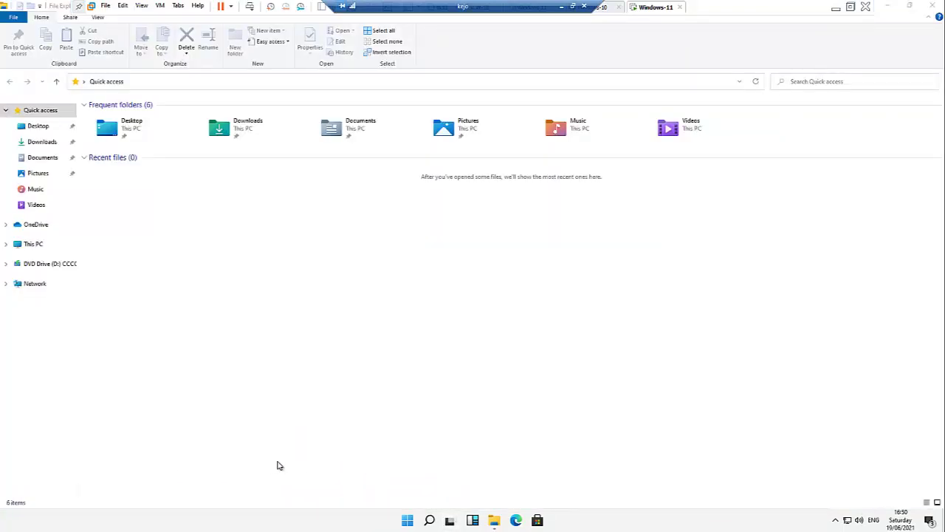
{"action": "left_click", "coordinate": [451, 521]}
{"action": "left_click", "coordinate": [384, 476]}
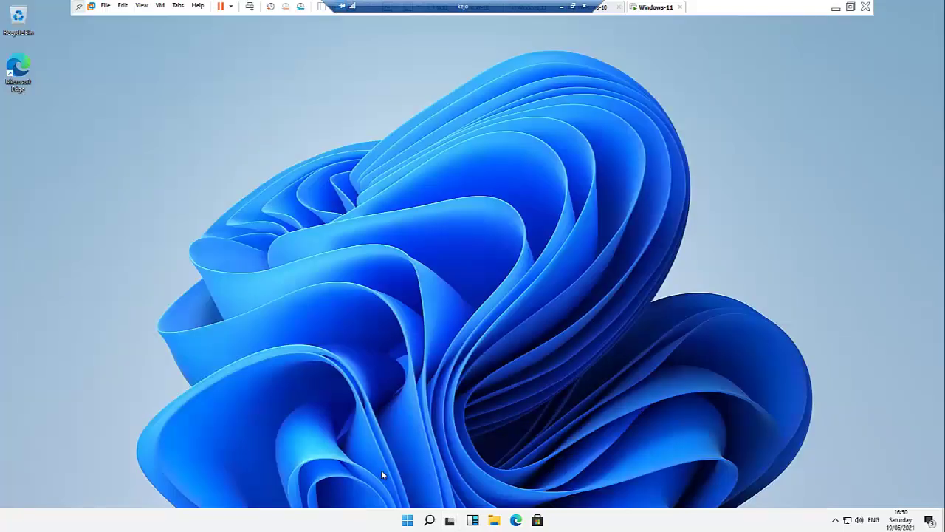
Step: Launch Microsoft Edge and the Calendar app from the Start menu
{"action": "double_click", "coordinate": [23, 66]}
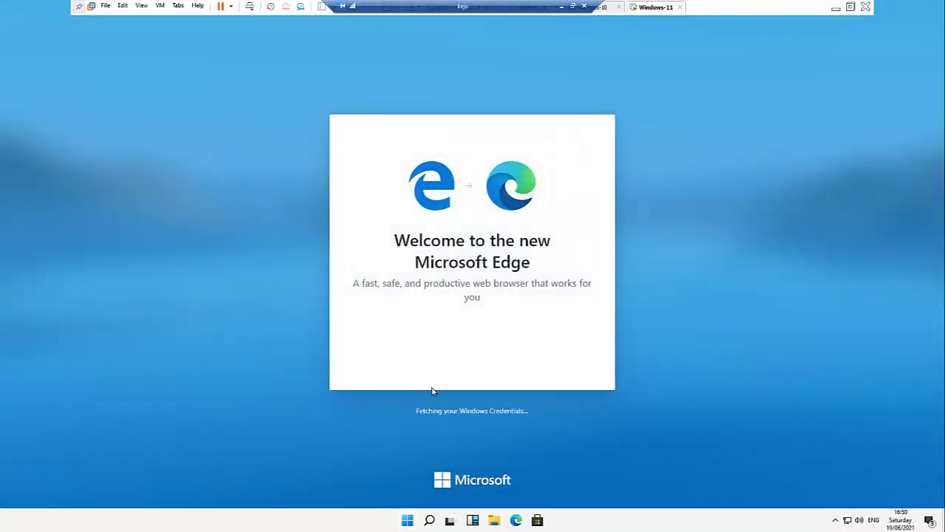
{"action": "key", "text": "super"}
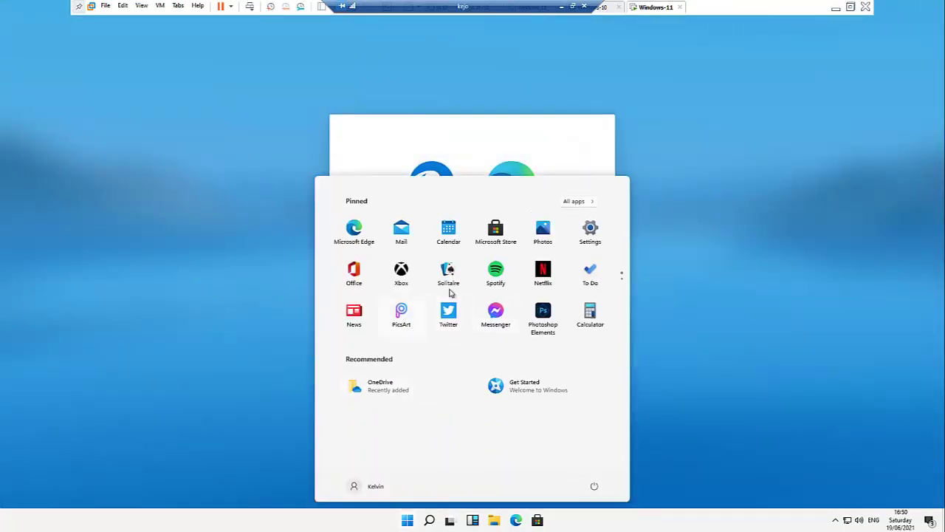
{"action": "left_click", "coordinate": [452, 244]}
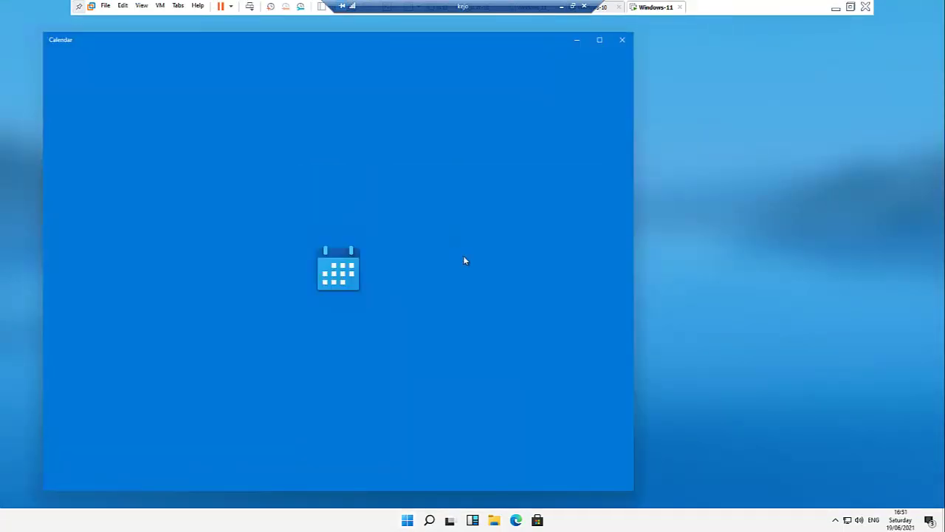
Step: Switch to Desktop 1, dismiss the location privacy toast, and try signing in to widgets
{"action": "left_click", "coordinate": [439, 521]}
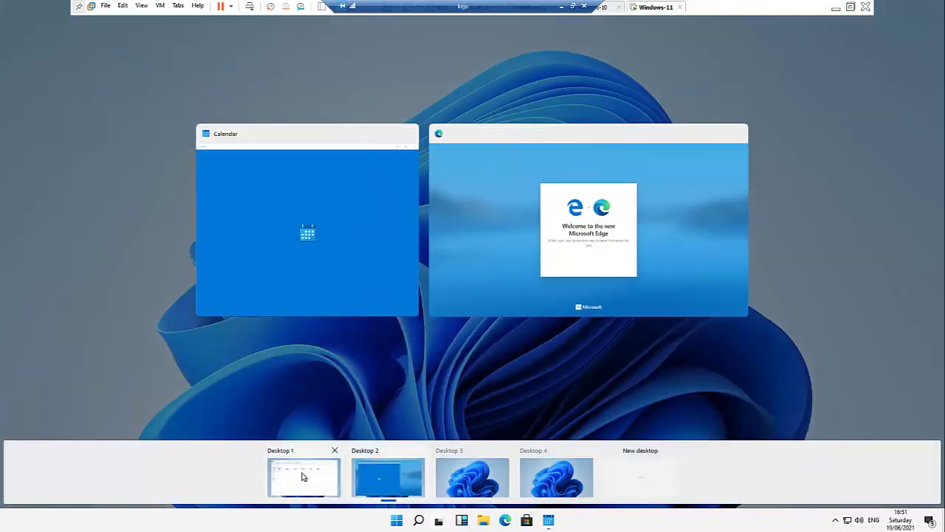
{"action": "left_click", "coordinate": [302, 476]}
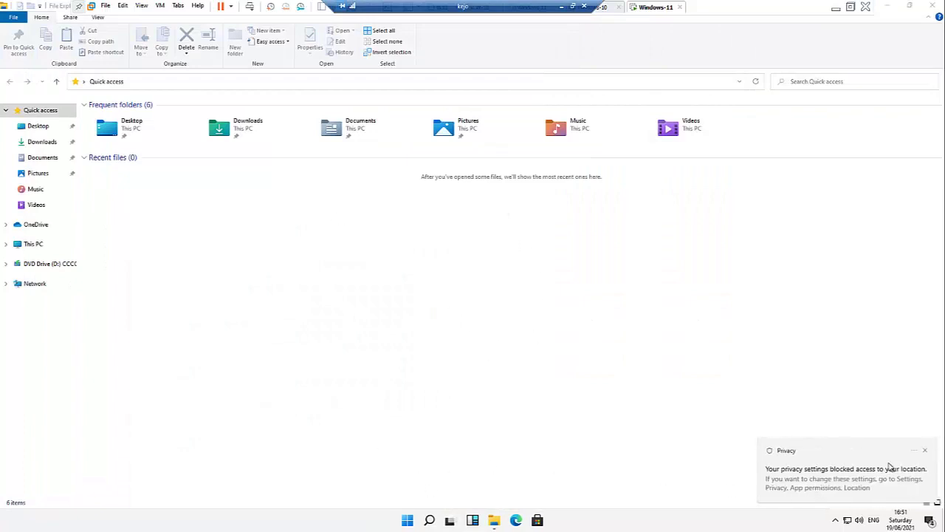
{"action": "left_click", "coordinate": [925, 452]}
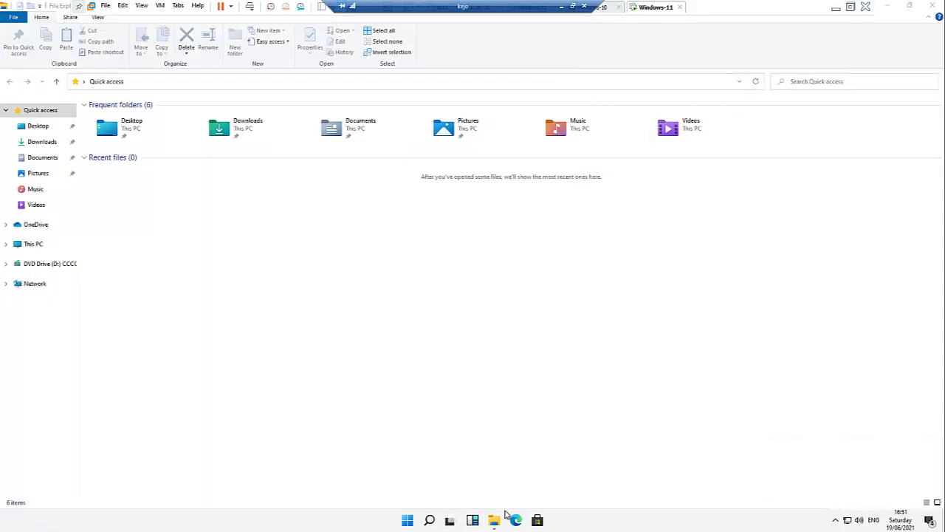
{"action": "left_click", "coordinate": [473, 521]}
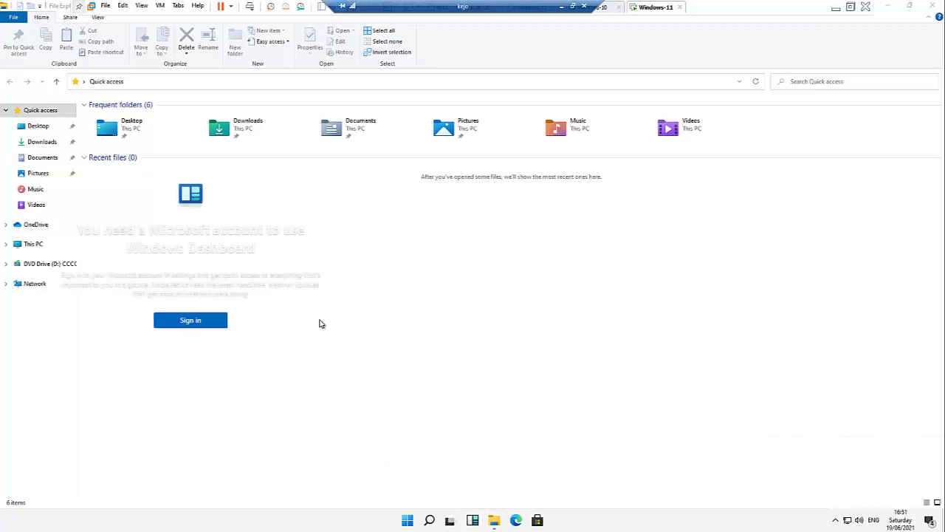
{"action": "left_click", "coordinate": [209, 323]}
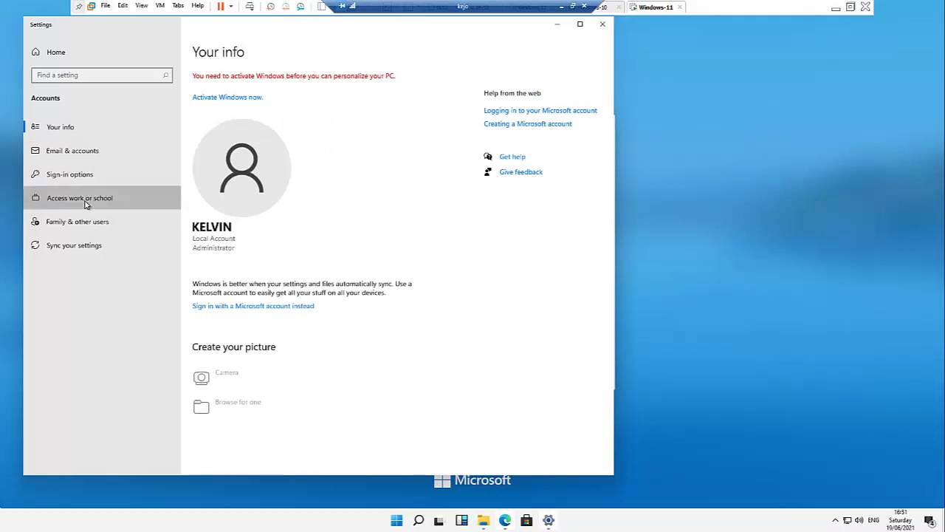
Step: Start connecting a work or school account and enter the work e-mail address
{"action": "left_click", "coordinate": [108, 206]}
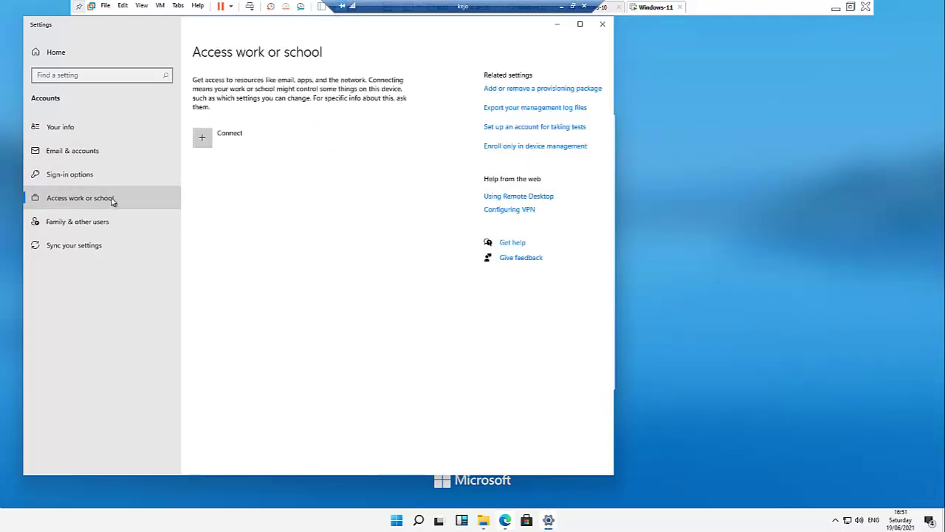
{"action": "left_click", "coordinate": [234, 141]}
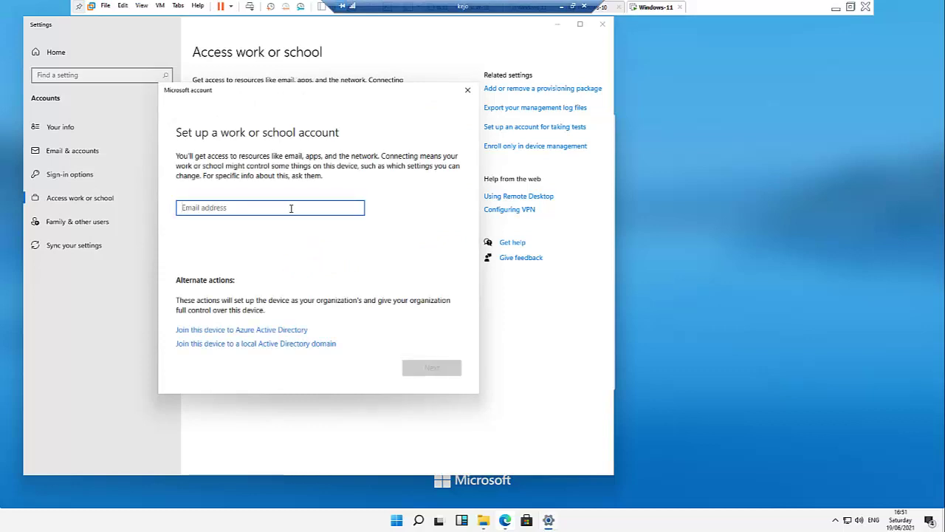
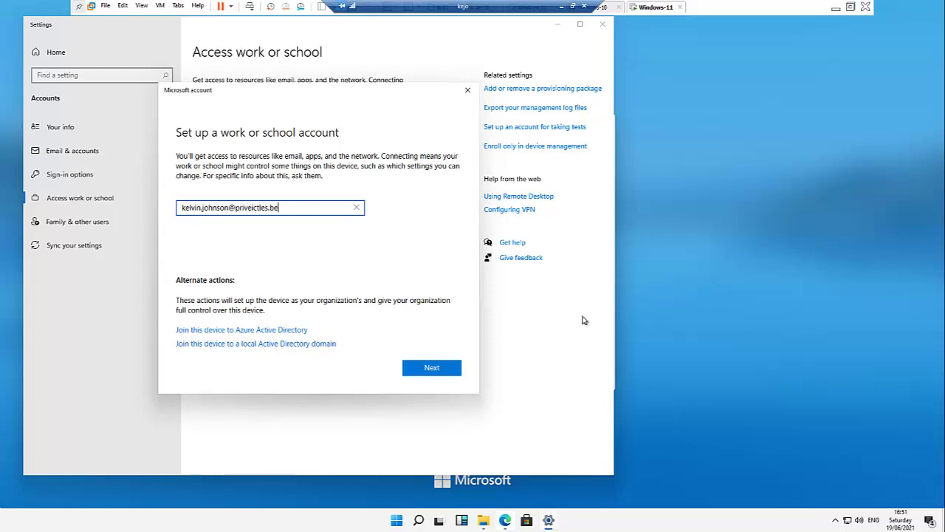
{"action": "left_click", "coordinate": [443, 367]}
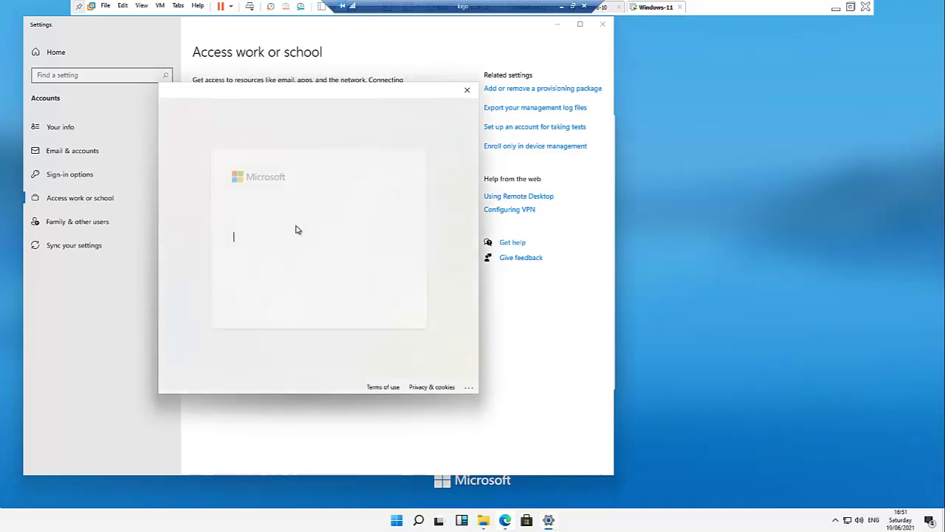
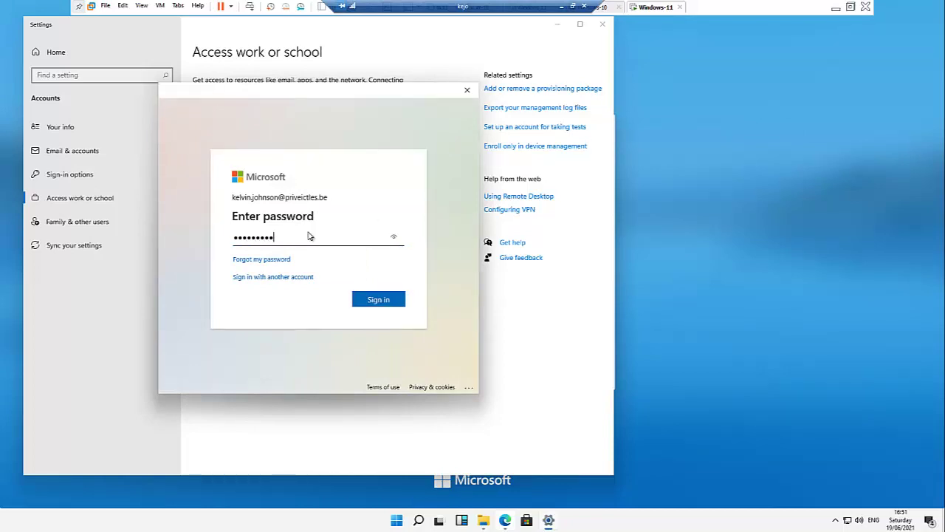
Step: Submit the account password and verify the sign-in with the texted code
{"action": "key", "text": "Return"}
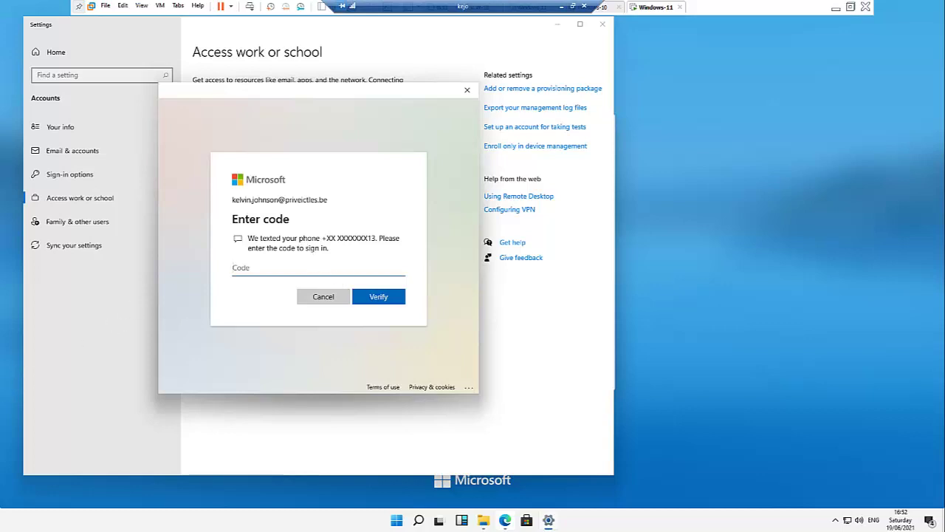
{"action": "left_click", "coordinate": [381, 299]}
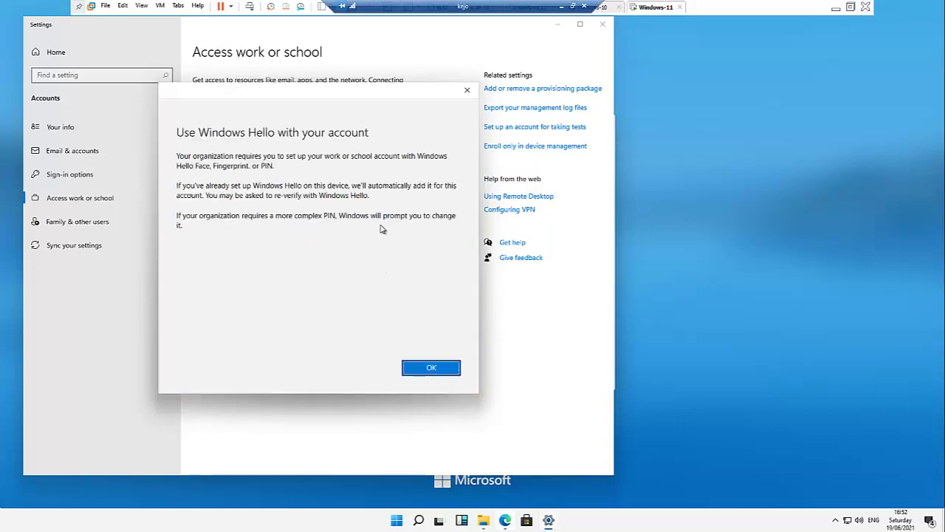
Step: Acknowledge the Windows Hello notice, then create and confirm a new PIN
{"action": "left_click", "coordinate": [428, 368]}
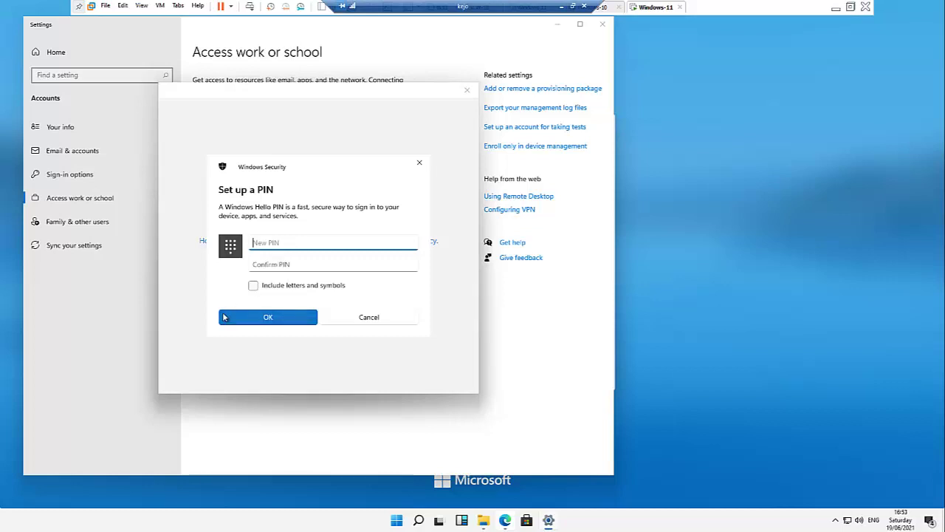
{"action": "key", "text": "Tab"}
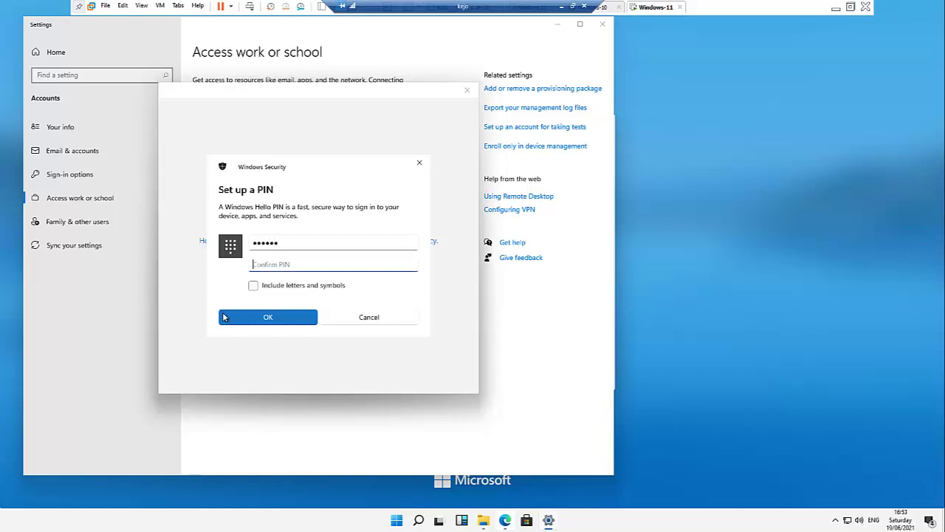
{"action": "left_click", "coordinate": [314, 318]}
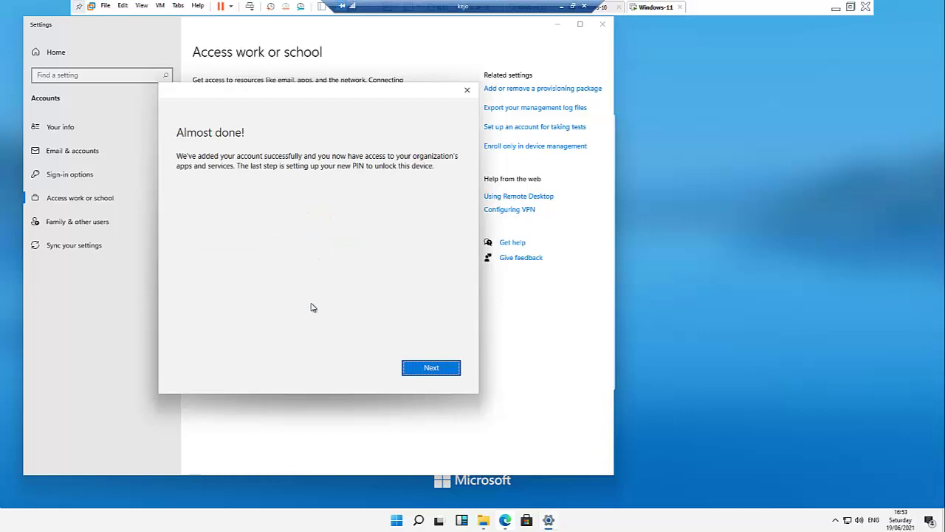
Step: Finish the account setup by confirming with the local account password
{"action": "left_click", "coordinate": [432, 367]}
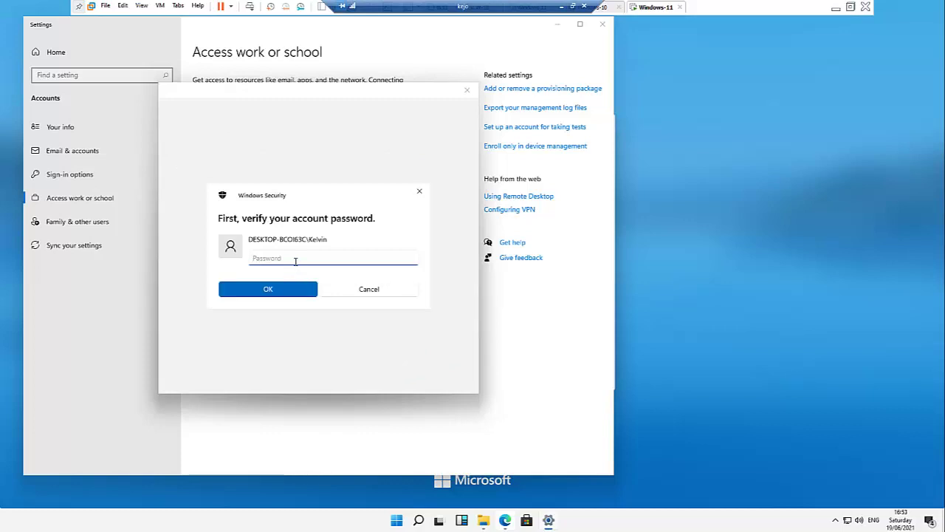
{"action": "type", "text": "p"}
{"action": "left_click", "coordinate": [301, 296]}
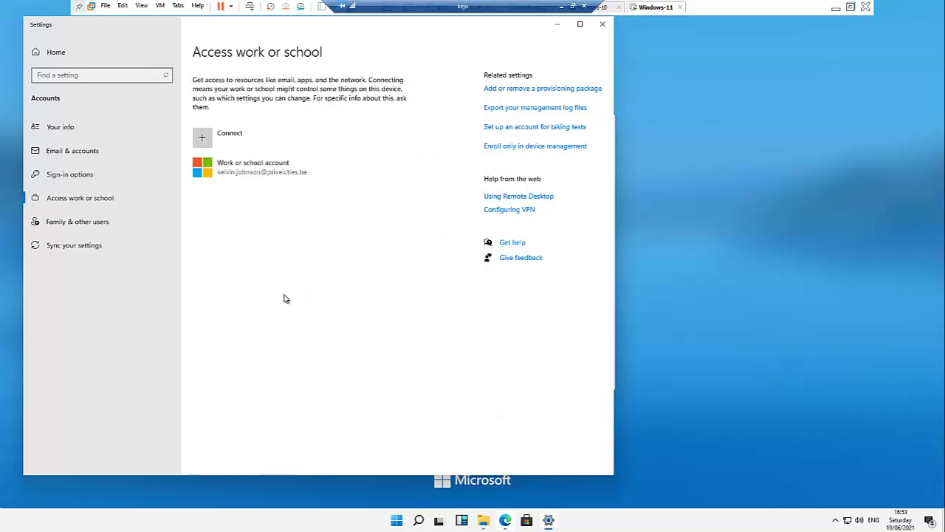
Step: Close Settings and get through Edge's first-run and new-tab setup prompts
{"action": "left_click", "coordinate": [603, 23]}
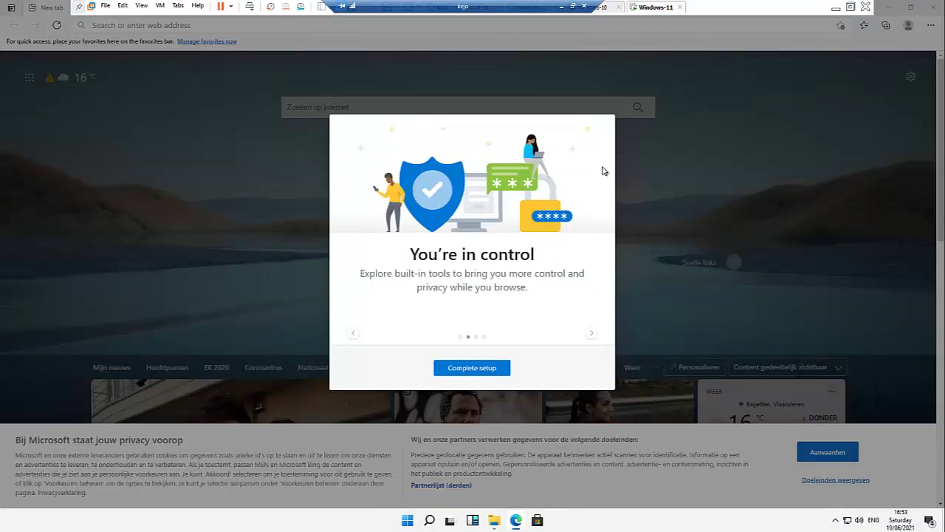
{"action": "left_click", "coordinate": [487, 368]}
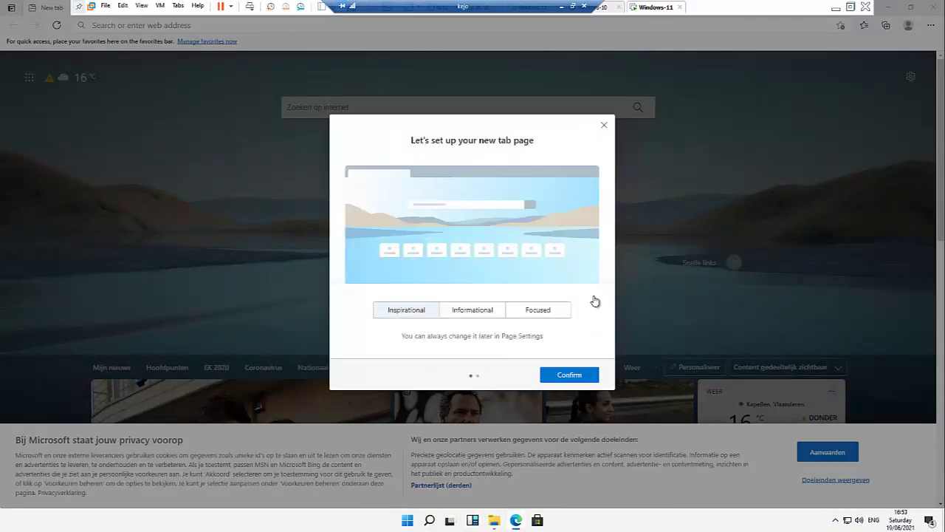
{"action": "left_click", "coordinate": [604, 127]}
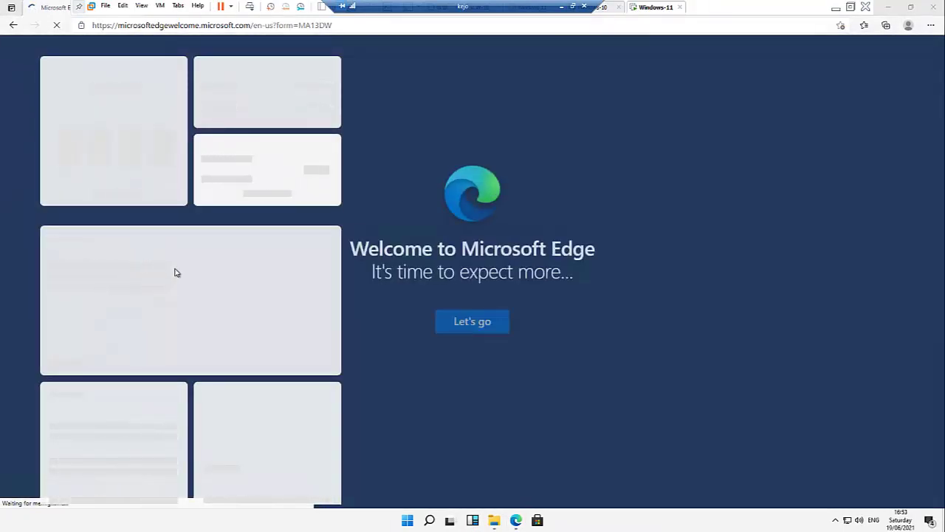
Step: Close Edge and File Explorer, then open the widgets with weather, markets and news
{"action": "left_click", "coordinate": [934, 7]}
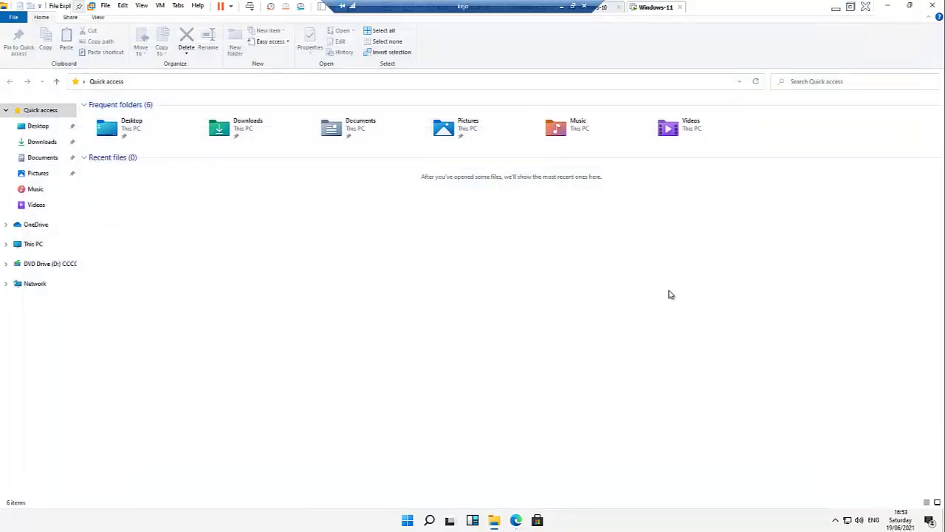
{"action": "left_click", "coordinate": [937, 7]}
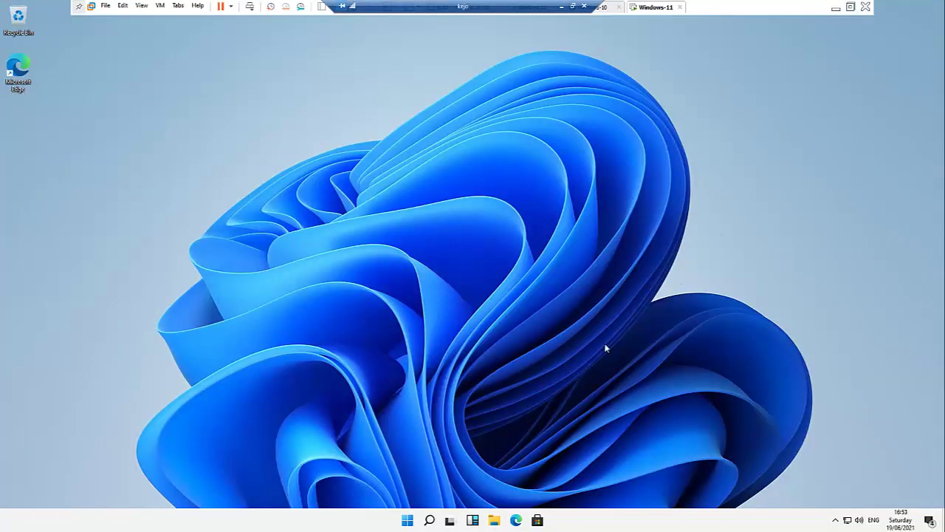
{"action": "left_click", "coordinate": [473, 521]}
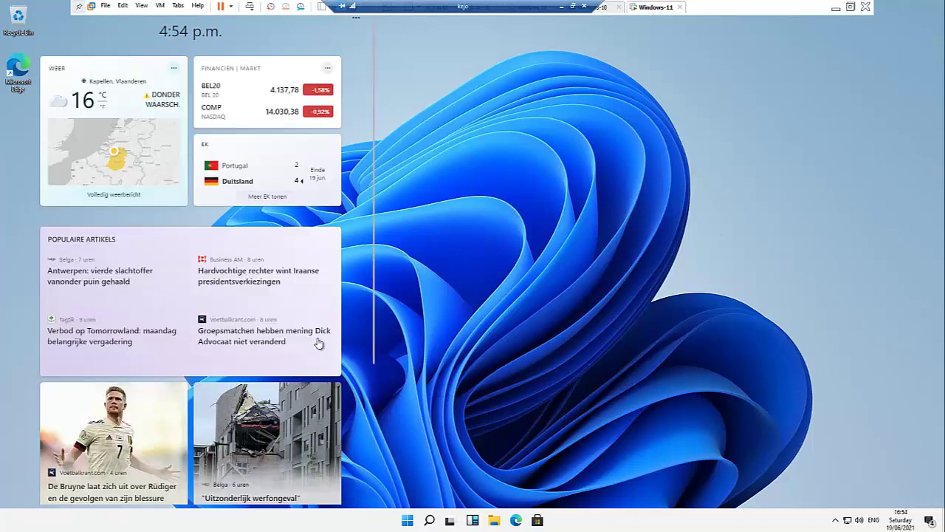
Step: Scroll down through the widgets news cards and back up toward the top
{"action": "scroll", "coordinate": [248, 197], "scroll_direction": "down", "scroll_amount": 3}
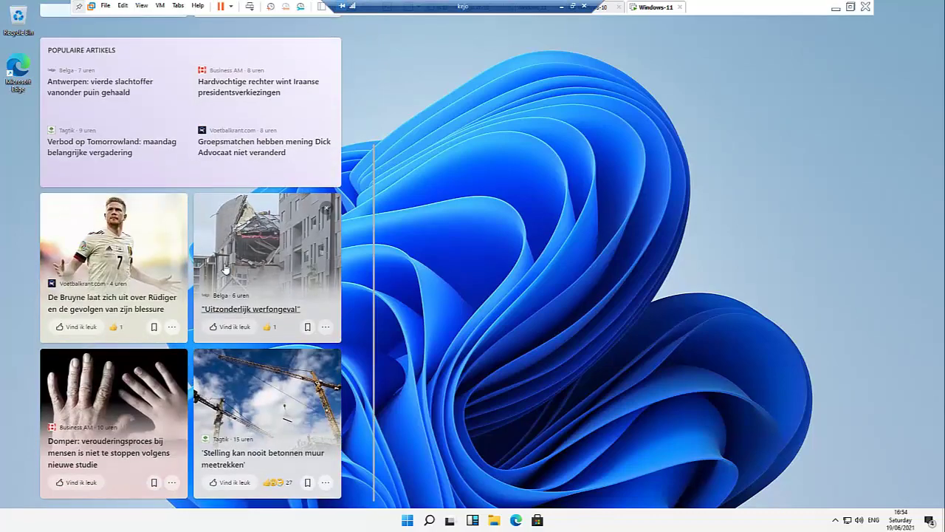
{"action": "scroll", "coordinate": [228, 271], "scroll_direction": "down", "scroll_amount": 5}
{"action": "scroll", "coordinate": [224, 297], "scroll_direction": "down", "scroll_amount": 10}
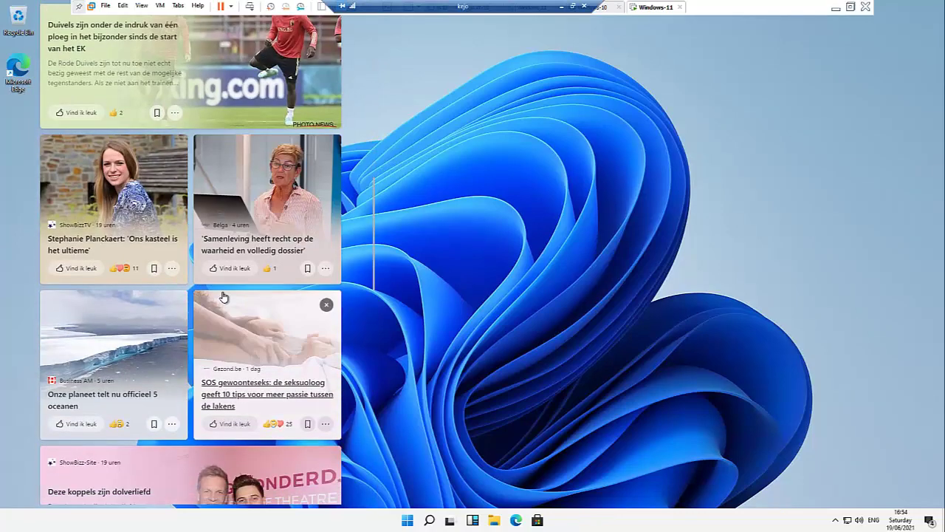
{"action": "scroll", "coordinate": [221, 298], "scroll_direction": "down", "scroll_amount": 8}
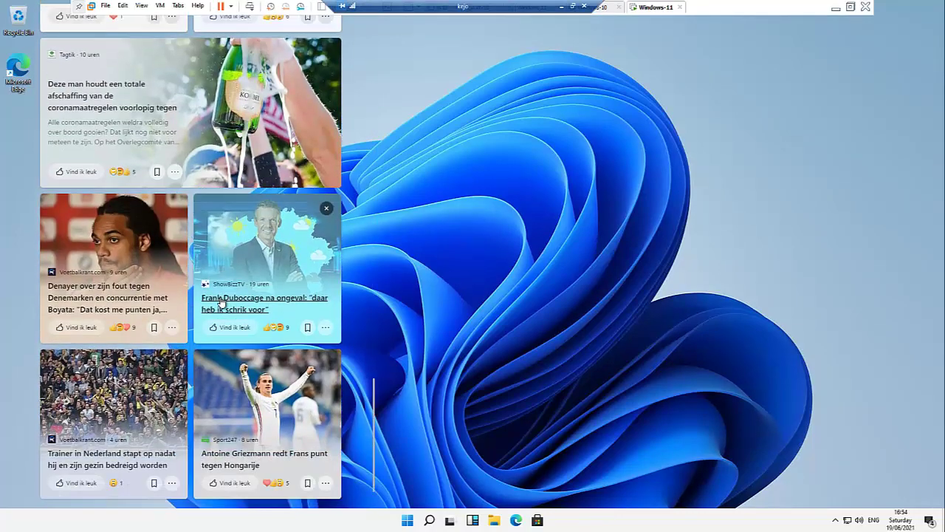
{"action": "scroll", "coordinate": [220, 305], "scroll_direction": "down", "scroll_amount": 10}
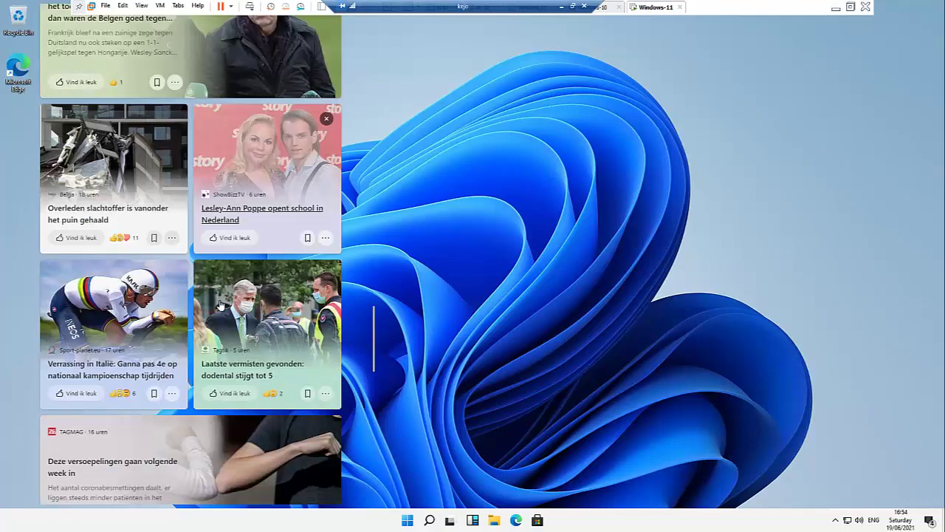
{"action": "scroll", "coordinate": [232, 233], "scroll_direction": "up", "scroll_amount": 20}
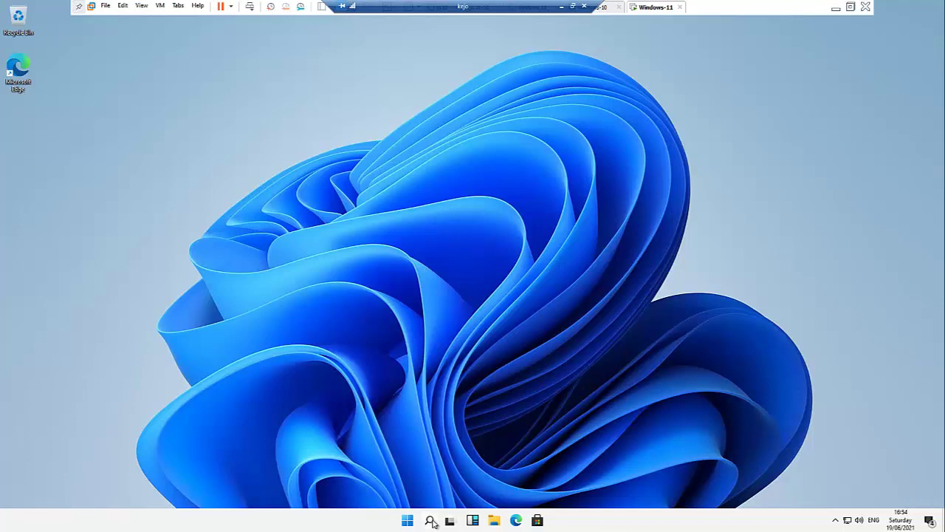
{"action": "left_click", "coordinate": [432, 521]}
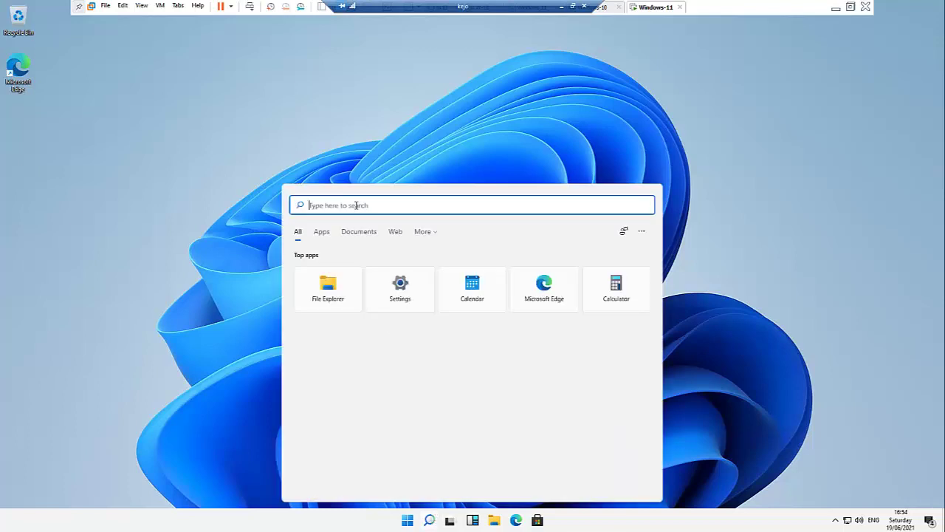
{"action": "type", "text": "winver"}
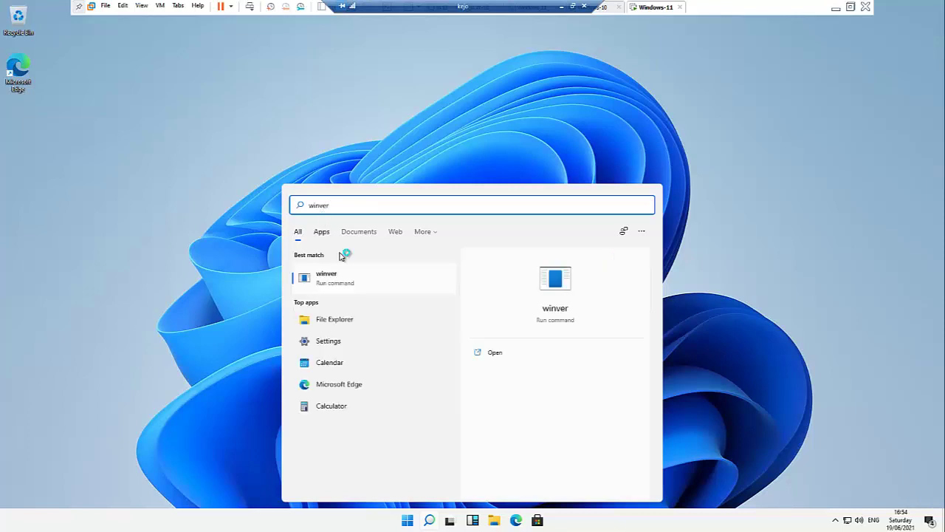
{"action": "left_click", "coordinate": [342, 276]}
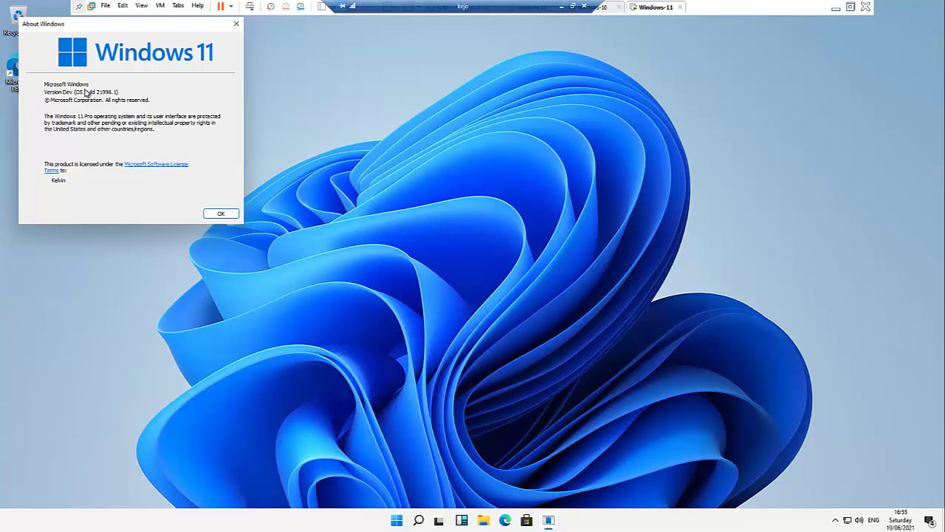
{"action": "left_click", "coordinate": [238, 27]}
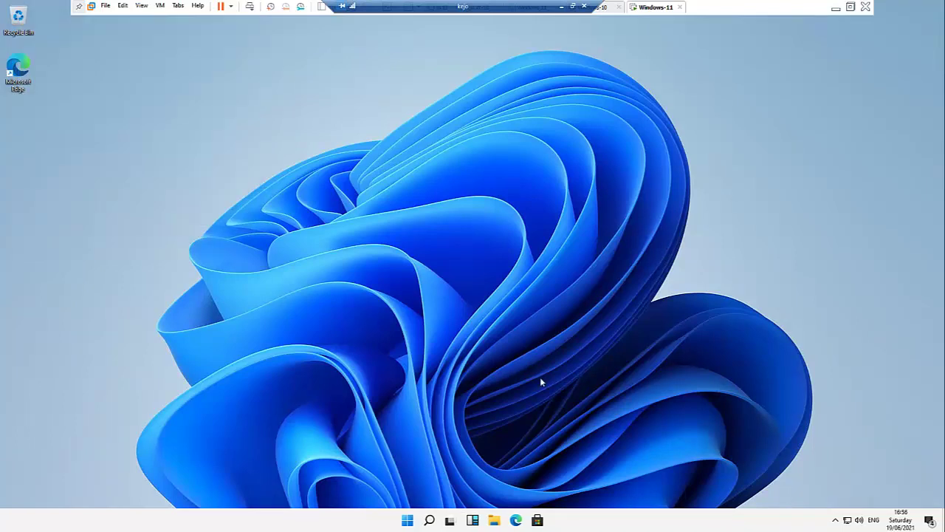
Step: Check the hidden tray icons and the notification center
{"action": "left_click", "coordinate": [836, 520]}
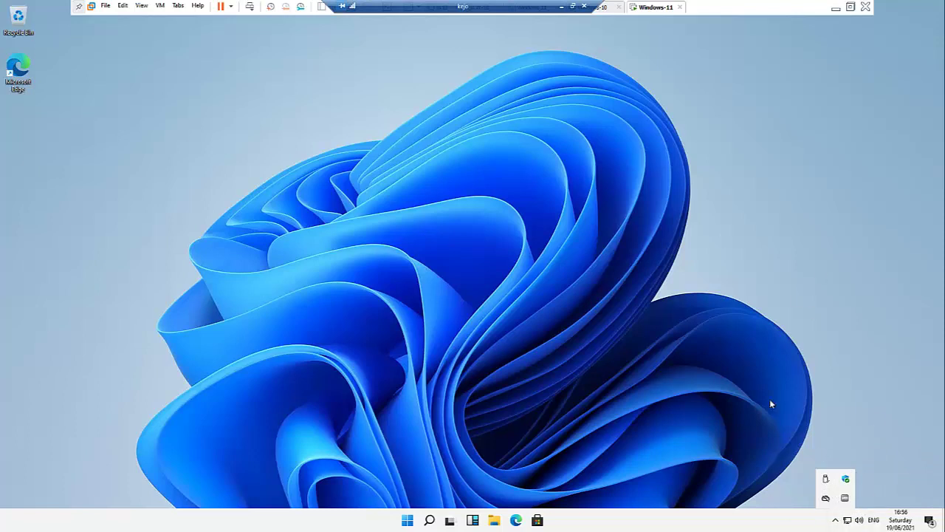
{"action": "left_click", "coordinate": [929, 521]}
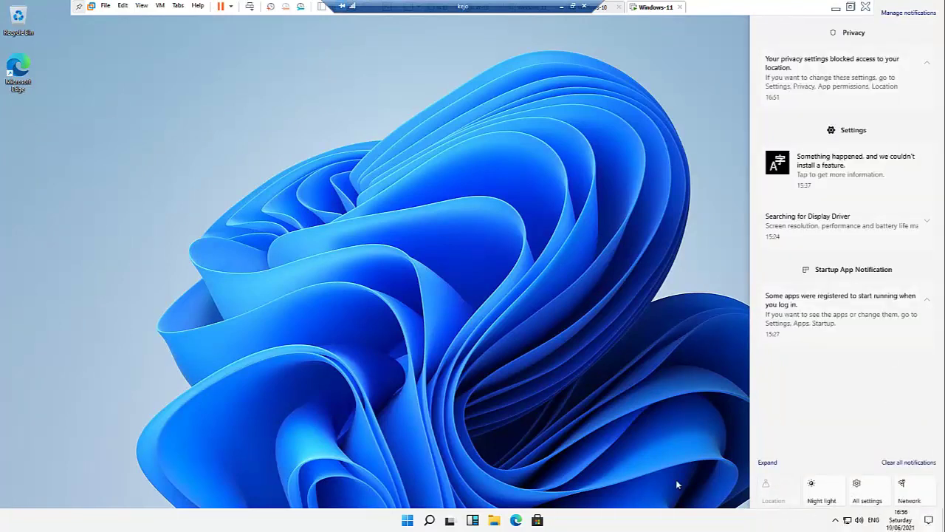
{"action": "left_click", "coordinate": [728, 477]}
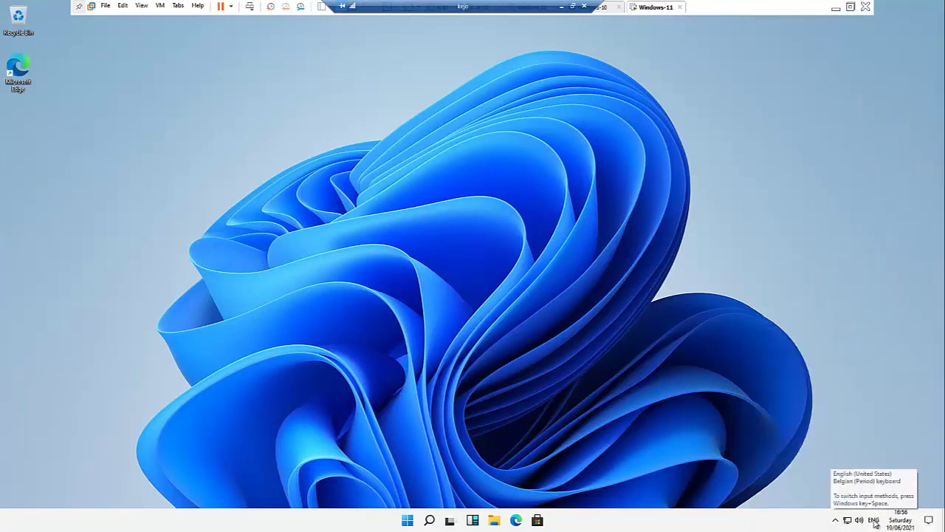
Step: Check the input language, volume and network flyouts, then bring up the Start menu
{"action": "left_click", "coordinate": [874, 520]}
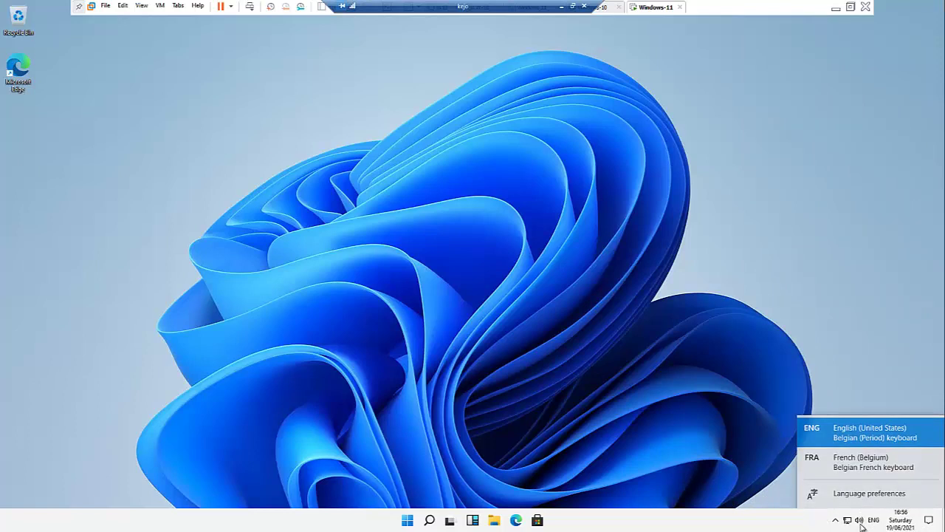
{"action": "left_click", "coordinate": [861, 524]}
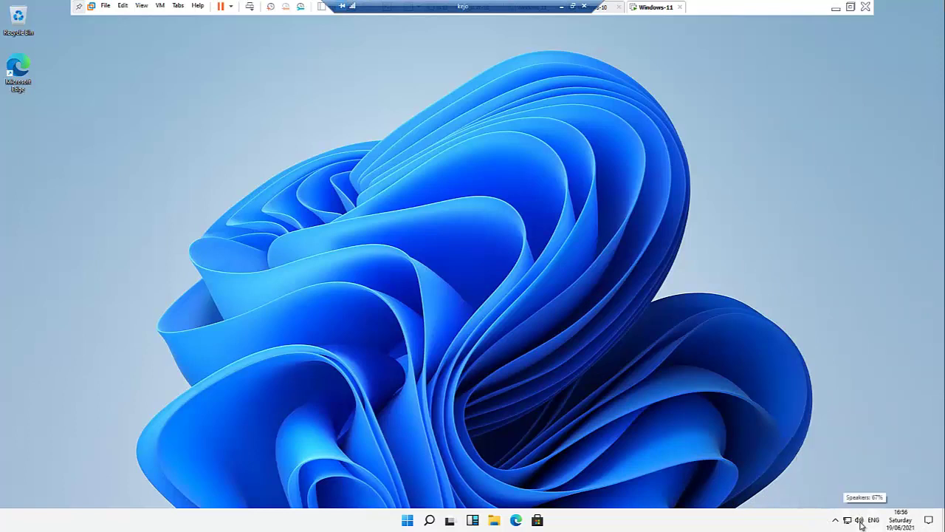
{"action": "left_click", "coordinate": [860, 523]}
{"action": "left_click", "coordinate": [848, 520]}
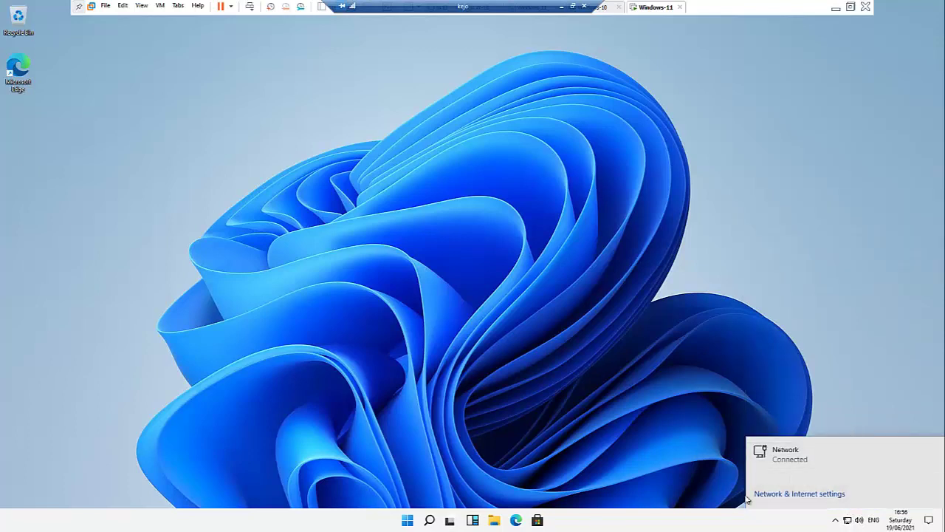
{"action": "left_click", "coordinate": [407, 521]}
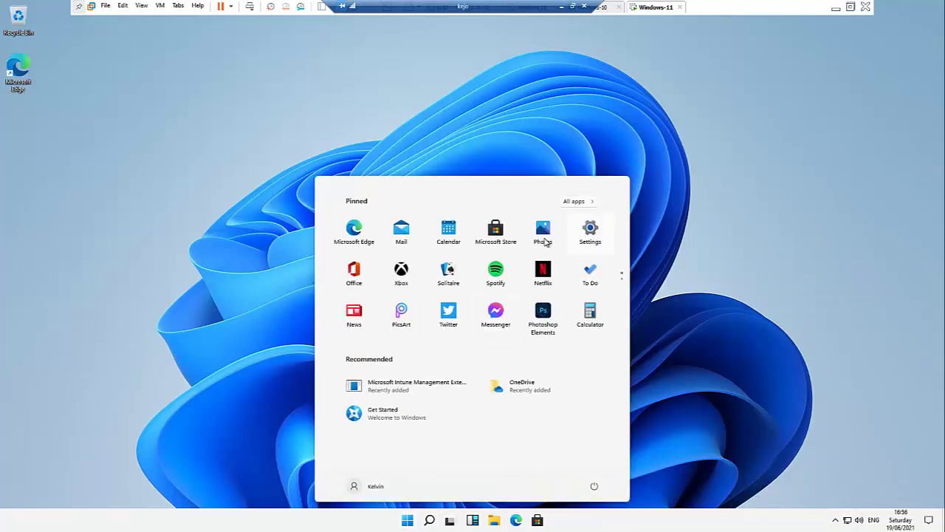
Step: Launch Settings maximized in the Windows 11 VM, then launch Settings from Start in Windows 10
{"action": "left_click", "coordinate": [583, 240]}
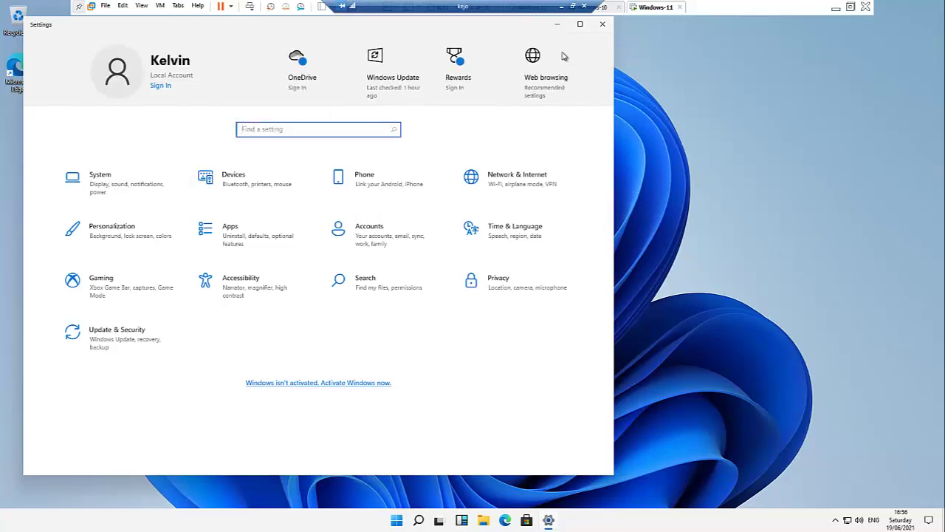
{"action": "left_click", "coordinate": [581, 26]}
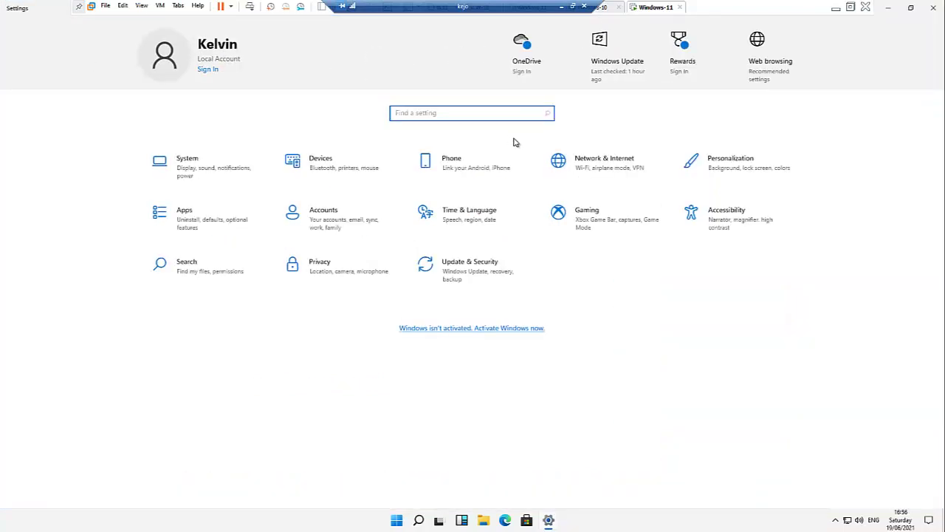
{"action": "left_click", "coordinate": [601, 9]}
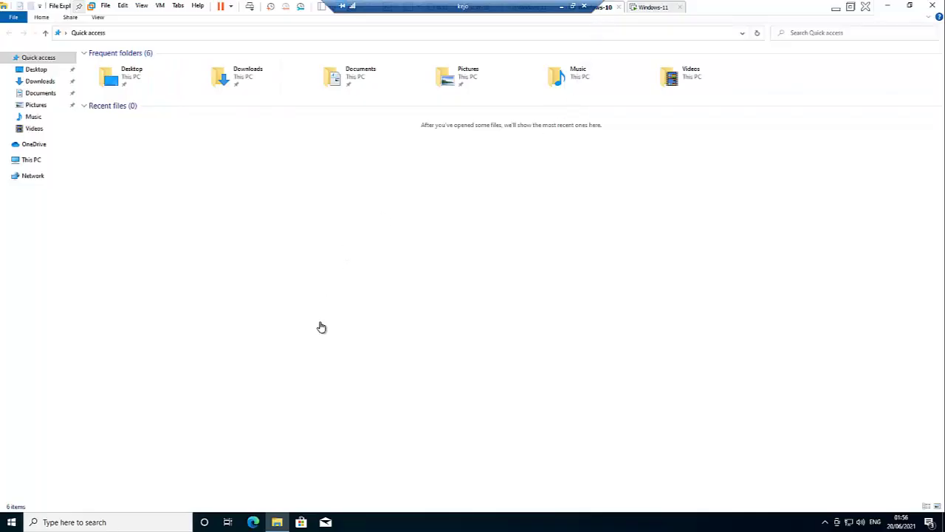
{"action": "left_click", "coordinate": [11, 522]}
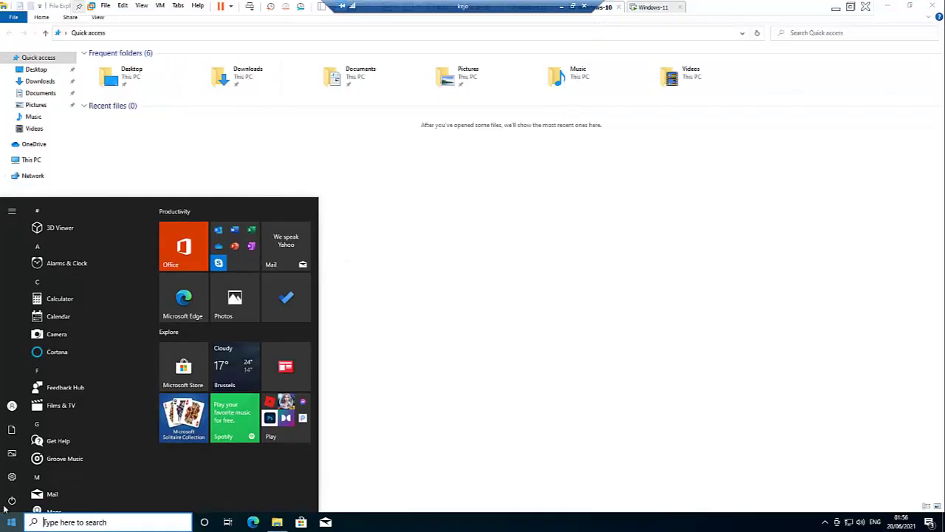
{"action": "left_click", "coordinate": [13, 477]}
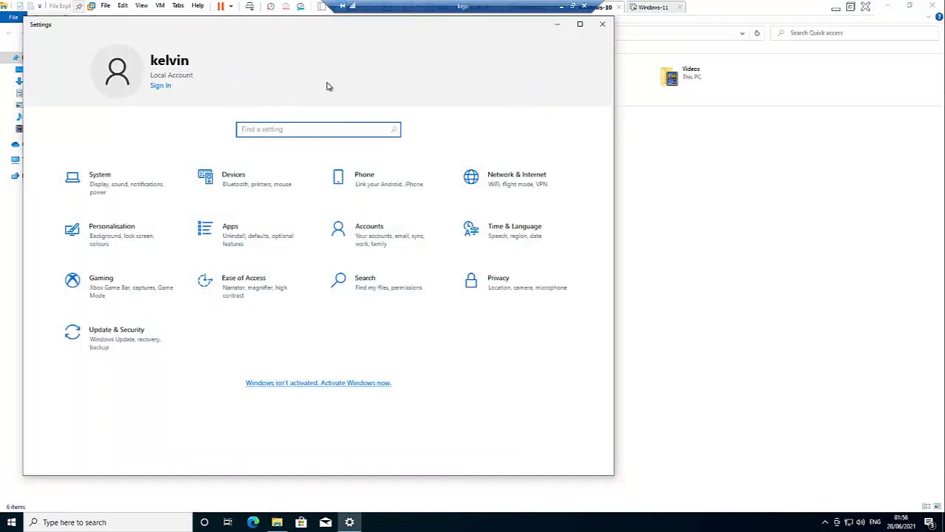
Step: Maximize Windows 10 Settings, accept the Let's go! prompt, and end on the Windows 11 Settings home
{"action": "left_click", "coordinate": [641, 8]}
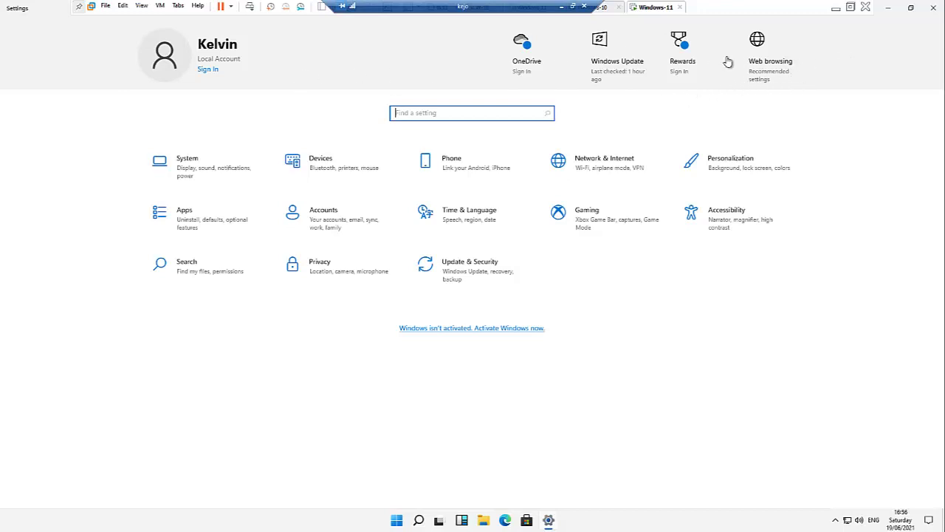
{"action": "left_click", "coordinate": [610, 10]}
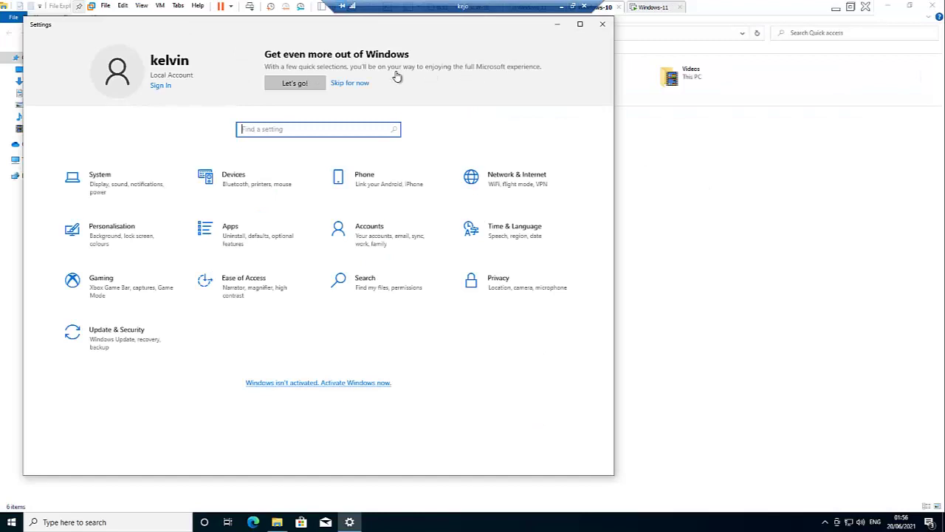
{"action": "left_click", "coordinate": [581, 24]}
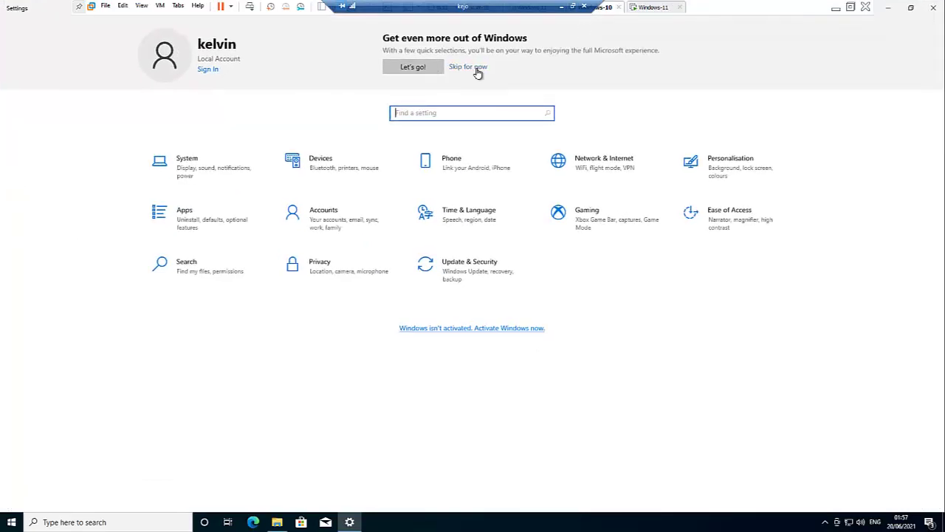
{"action": "left_click", "coordinate": [432, 68]}
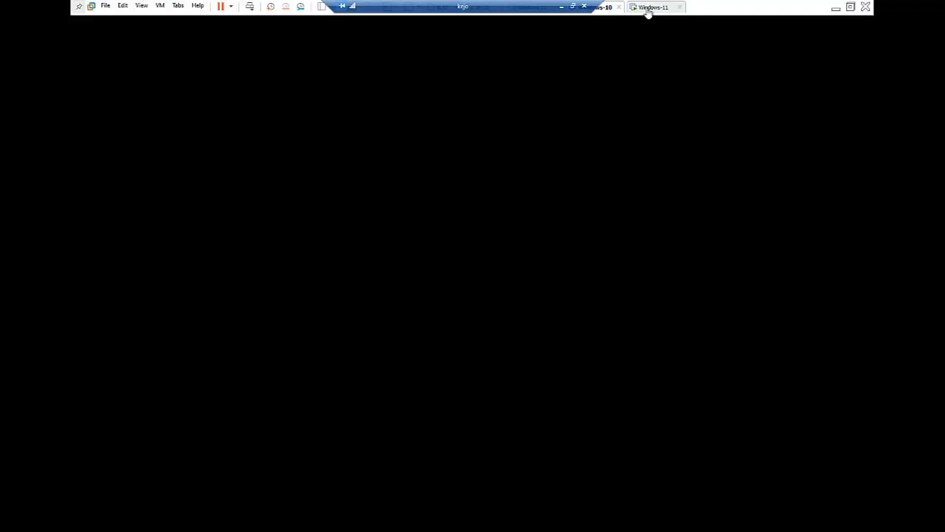
{"action": "left_click", "coordinate": [648, 7]}
{"action": "left_click", "coordinate": [606, 9]}
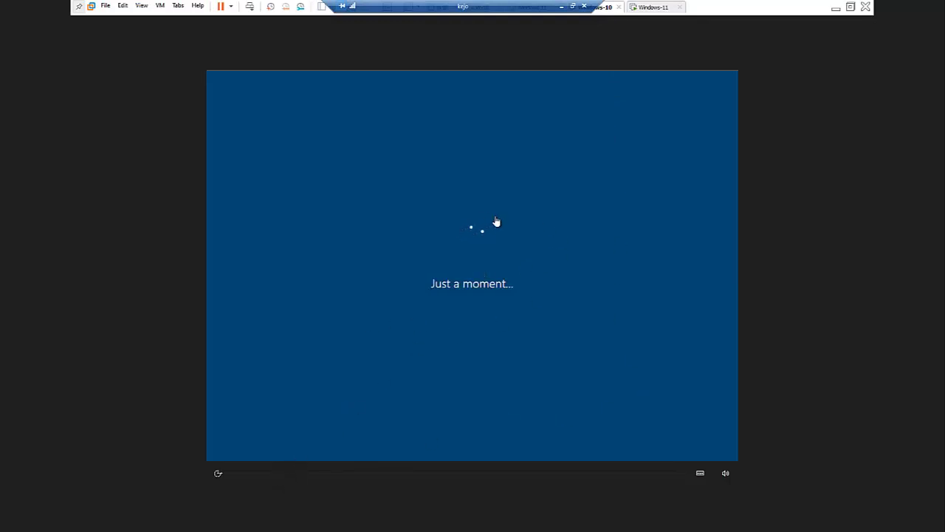
{"action": "left_click", "coordinate": [647, 9]}
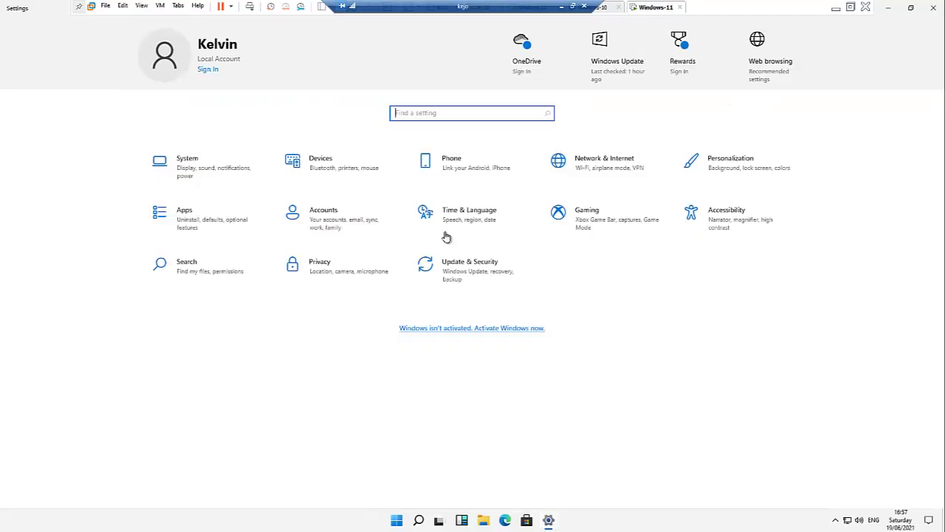